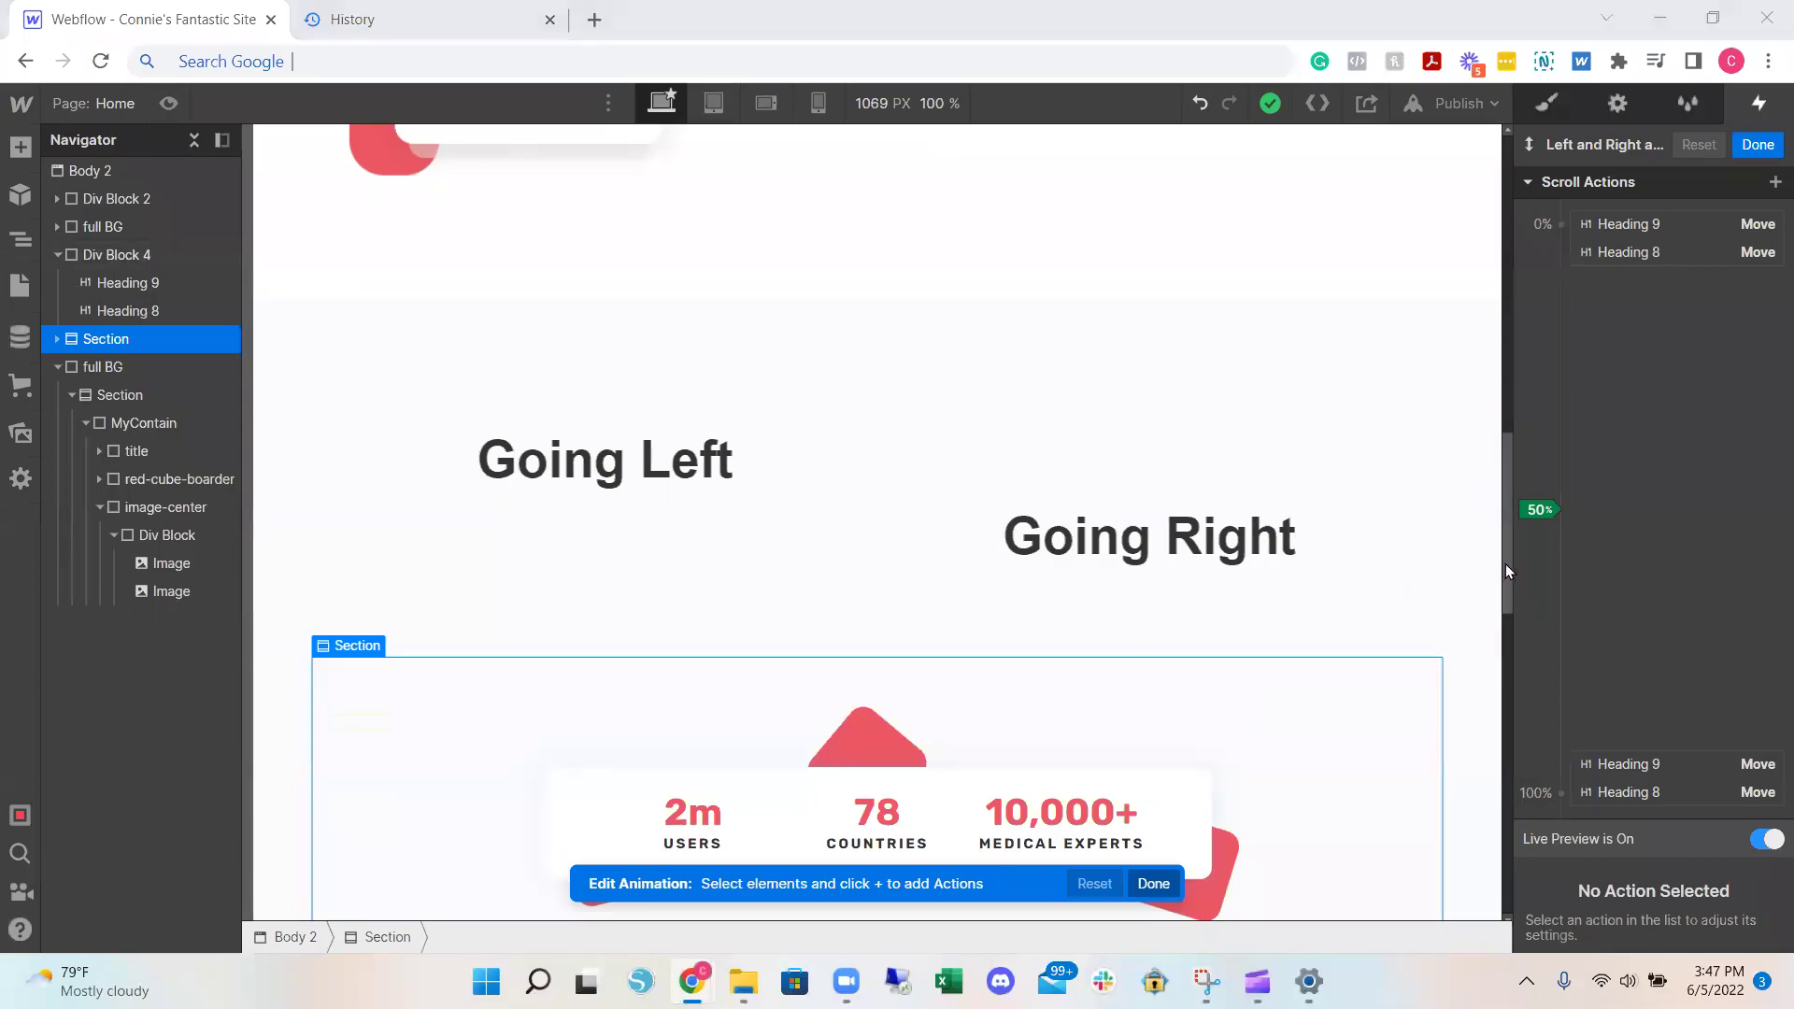
pyautogui.moveTo(1505, 564)
pyautogui.mouseDown()
pyautogui.moveTo(1484, 487)
pyautogui.moveTo(1481, 600)
pyautogui.mouseUp()
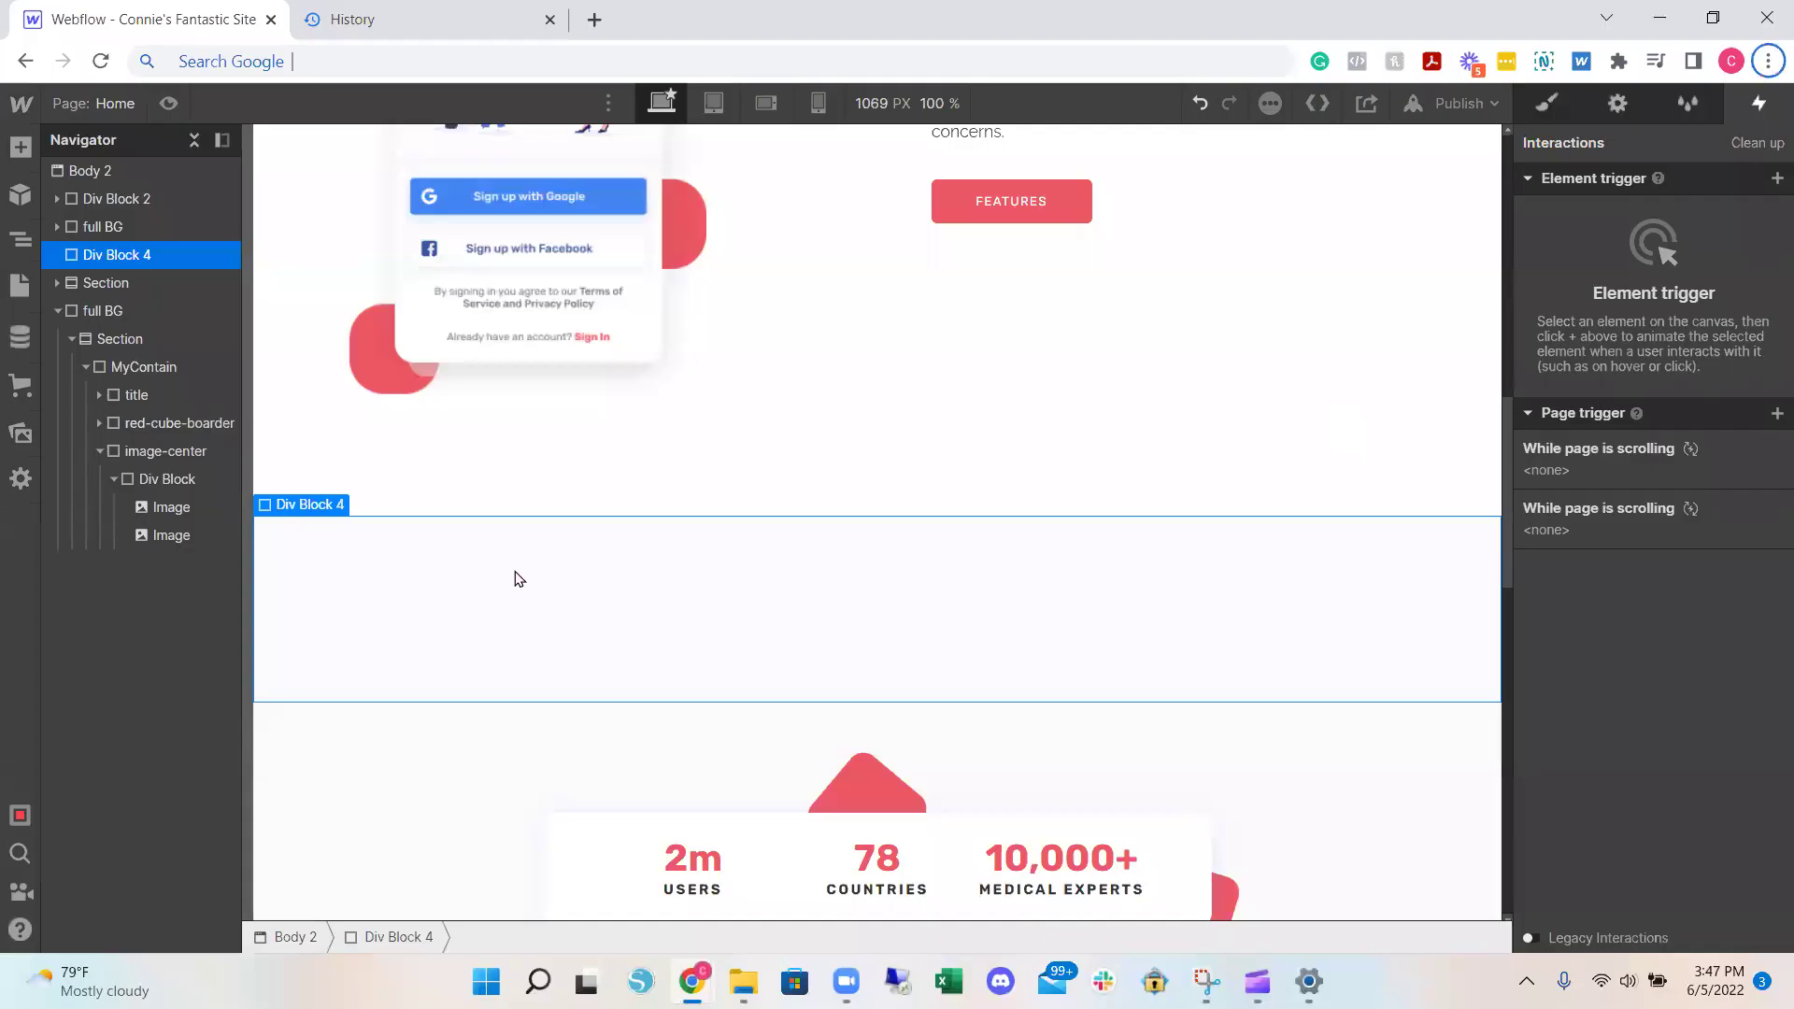
pyautogui.scroll(-2, 516, 534)
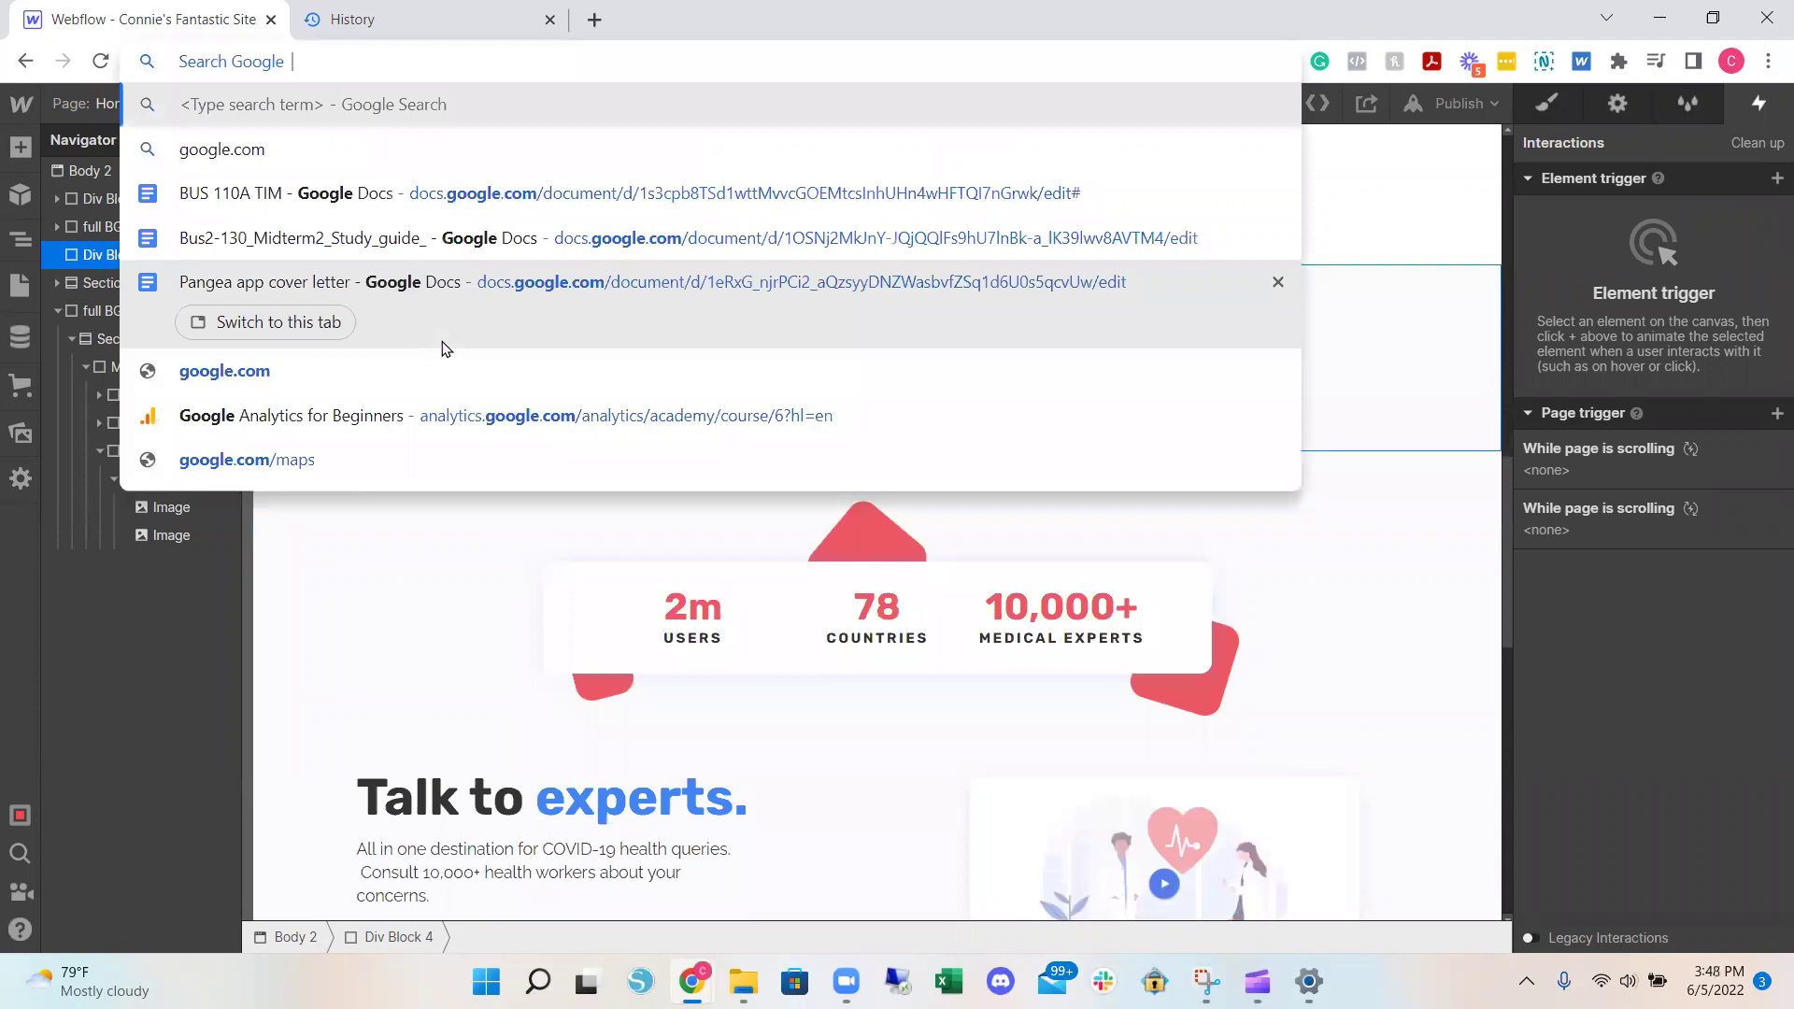
# - Insert a Heading into Div Block 4 using the Ctrl+E quick search
pyautogui.press('Escape')
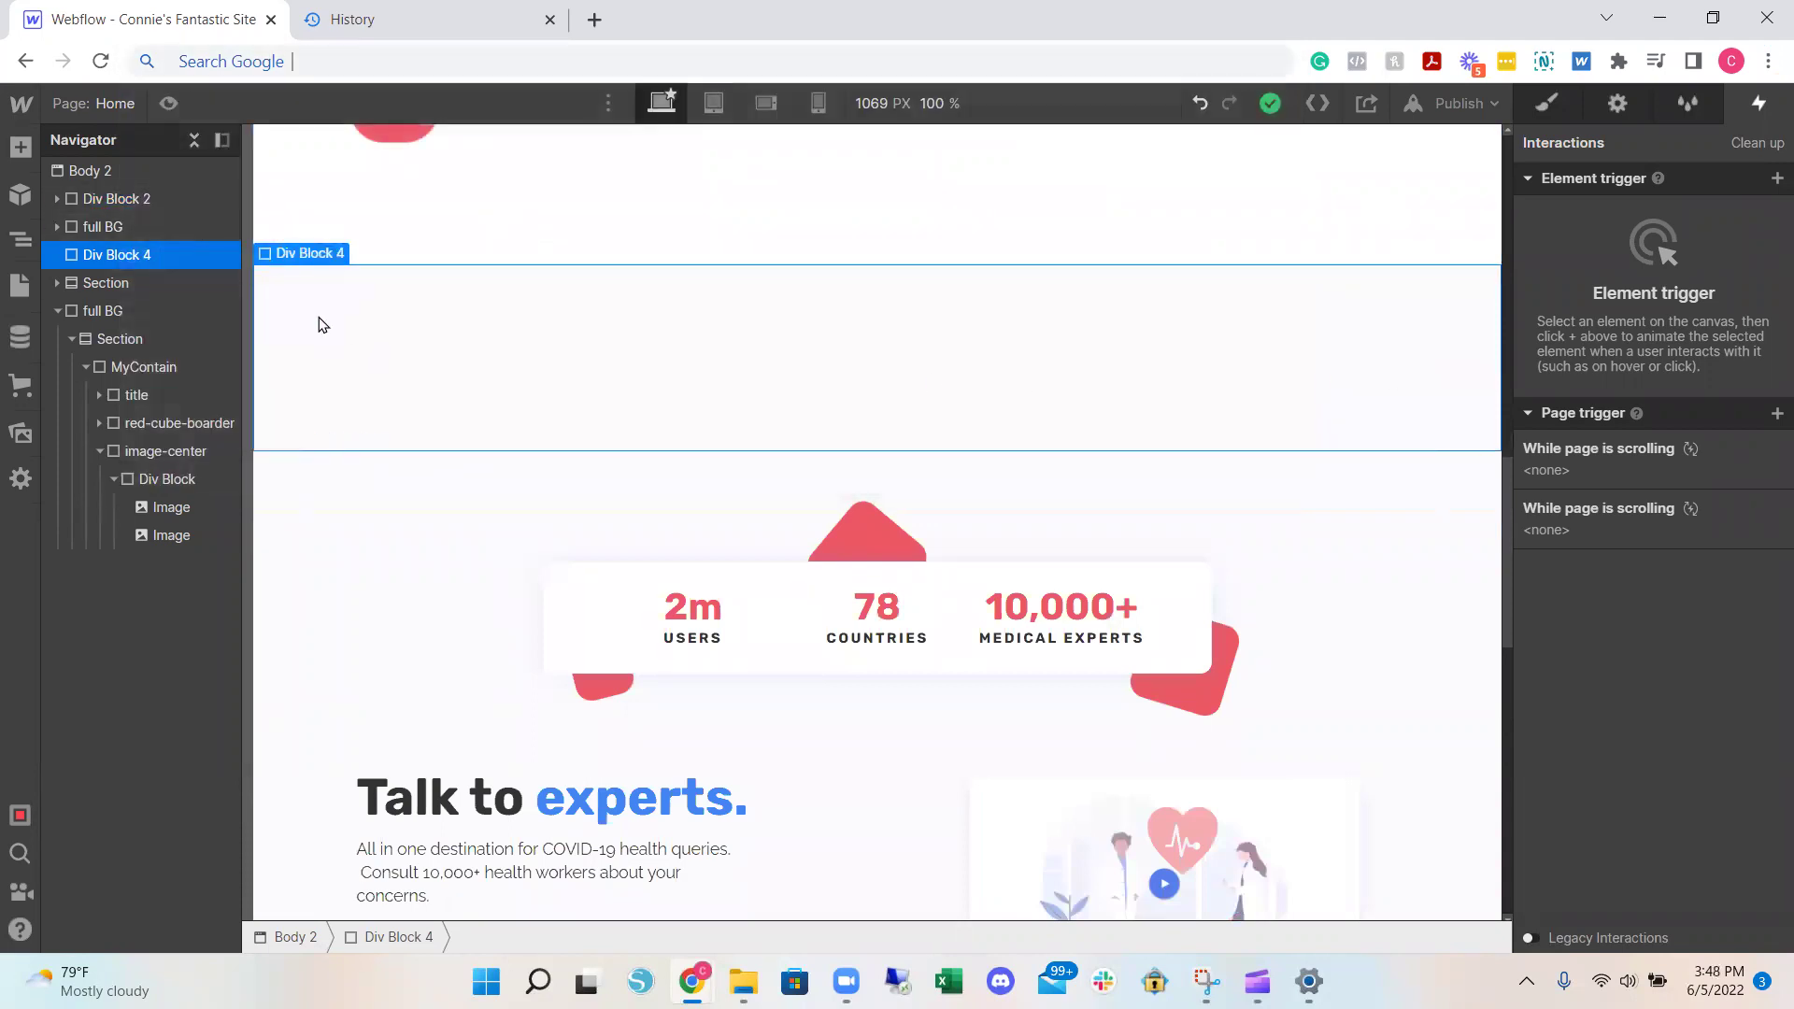
pyautogui.click(21, 148)
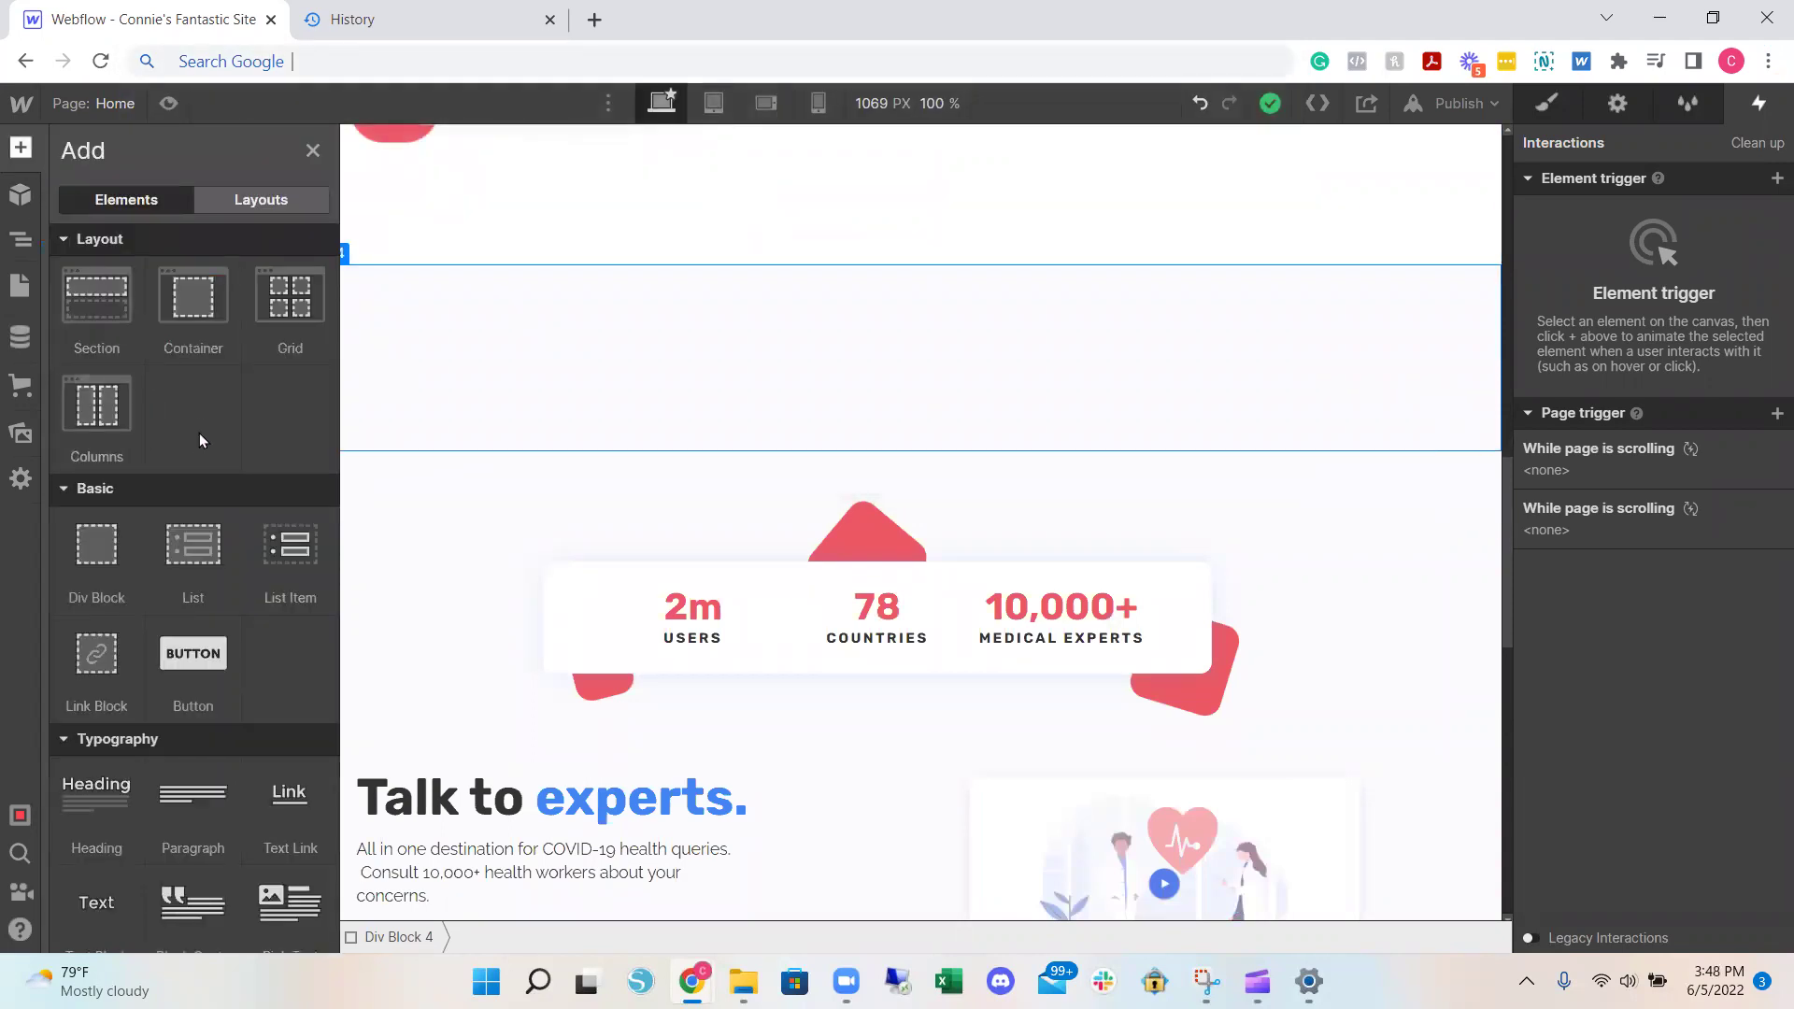
pyautogui.click(481, 363)
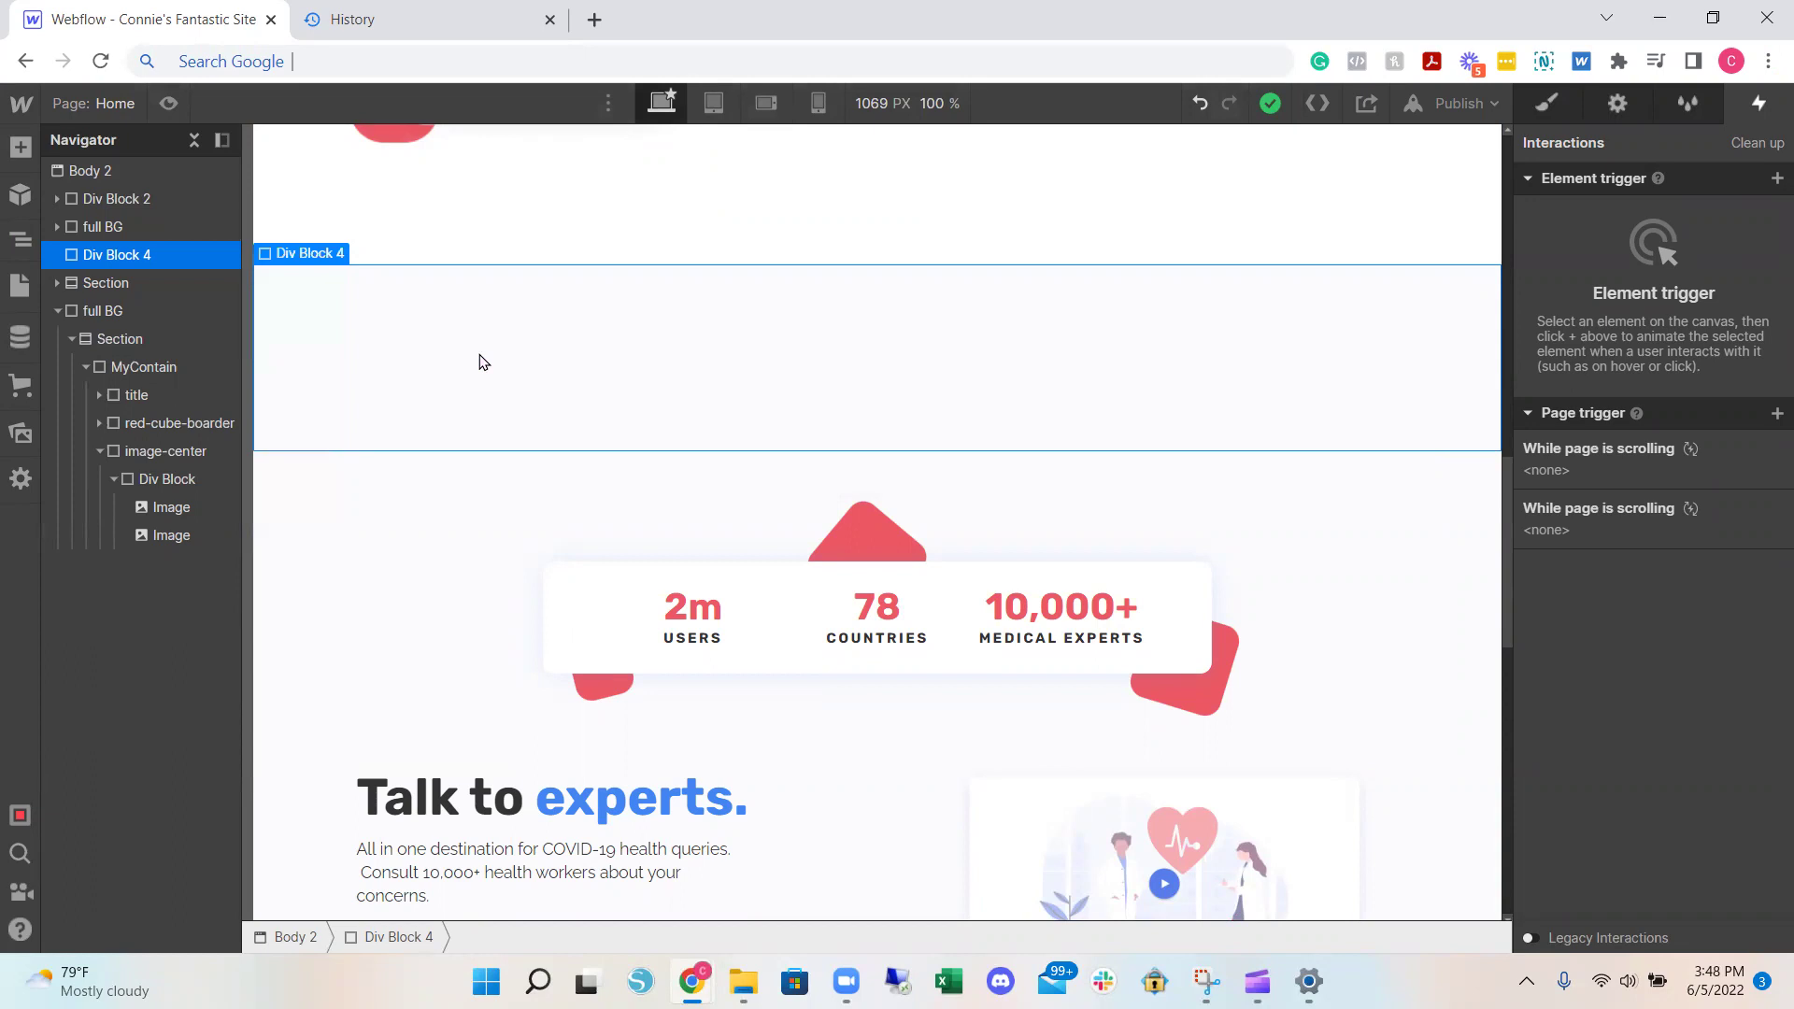
pyautogui.hotkey('ctrl', 'e')
pyautogui.write('head')
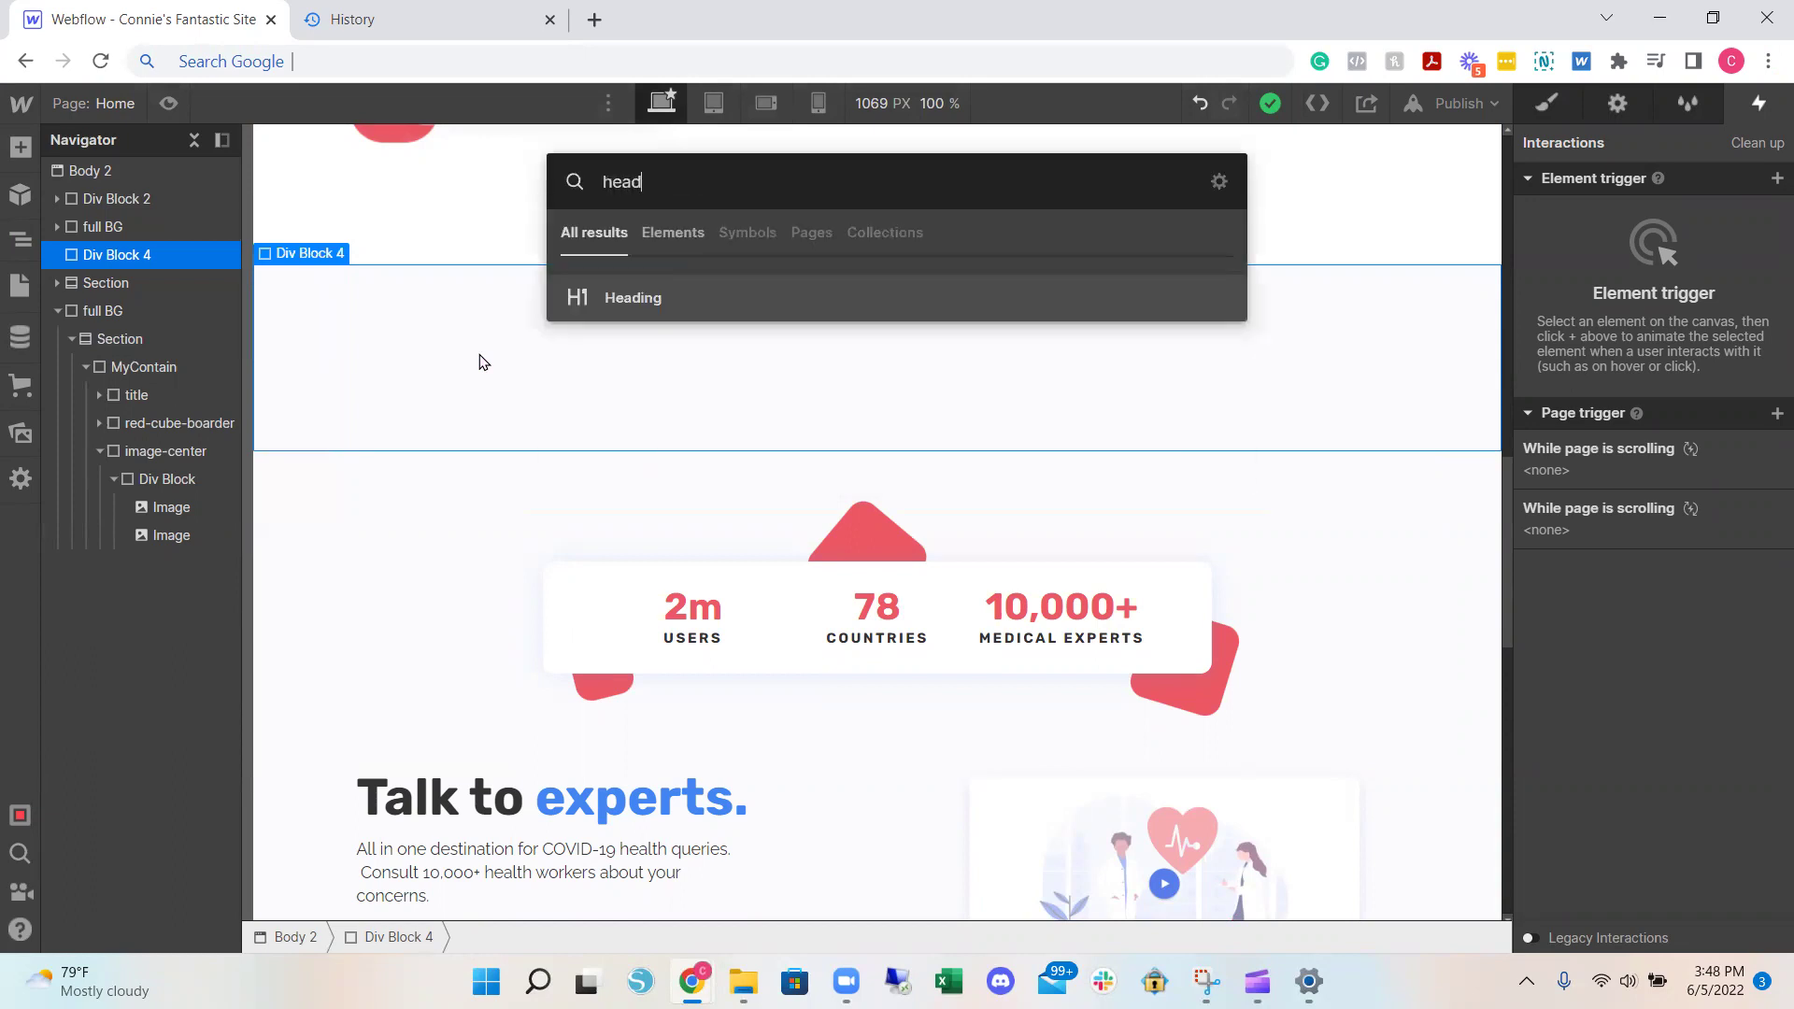
pyautogui.press('Return')
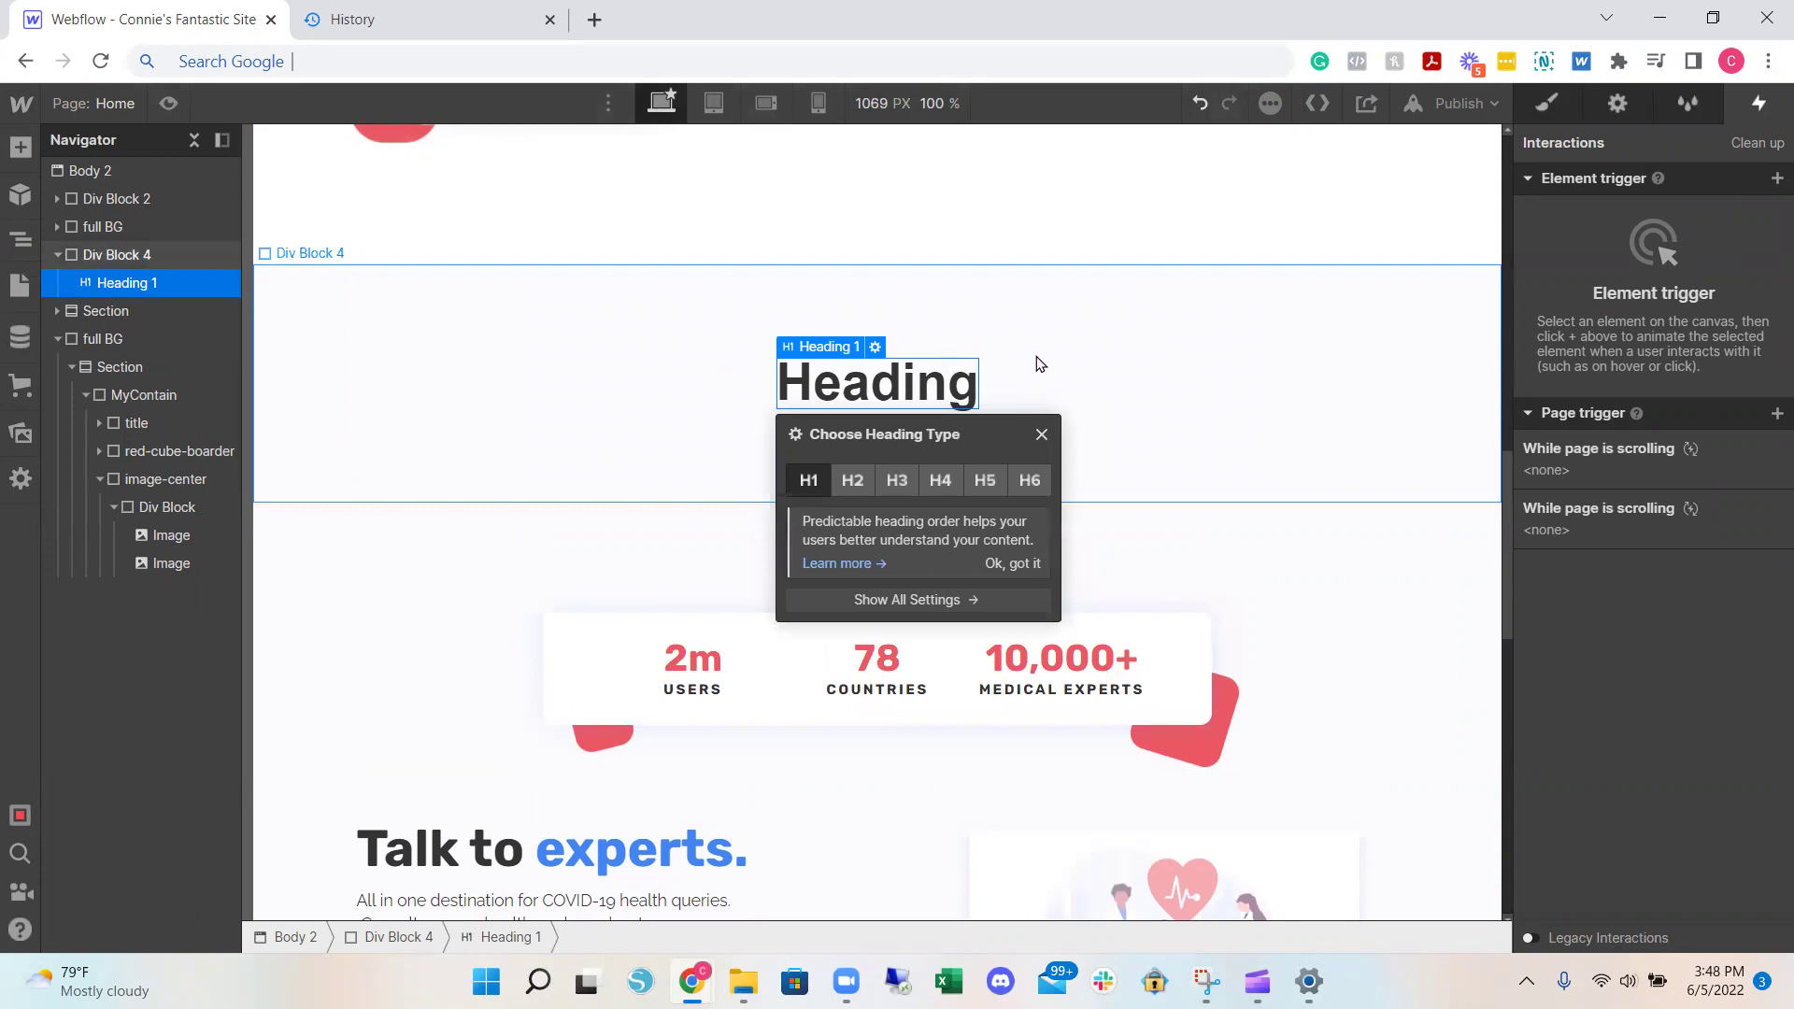
pyautogui.click(928, 386)
# - Duplicate the heading so two headings stack inside the div block
pyautogui.hotkey('ctrl', 'd')
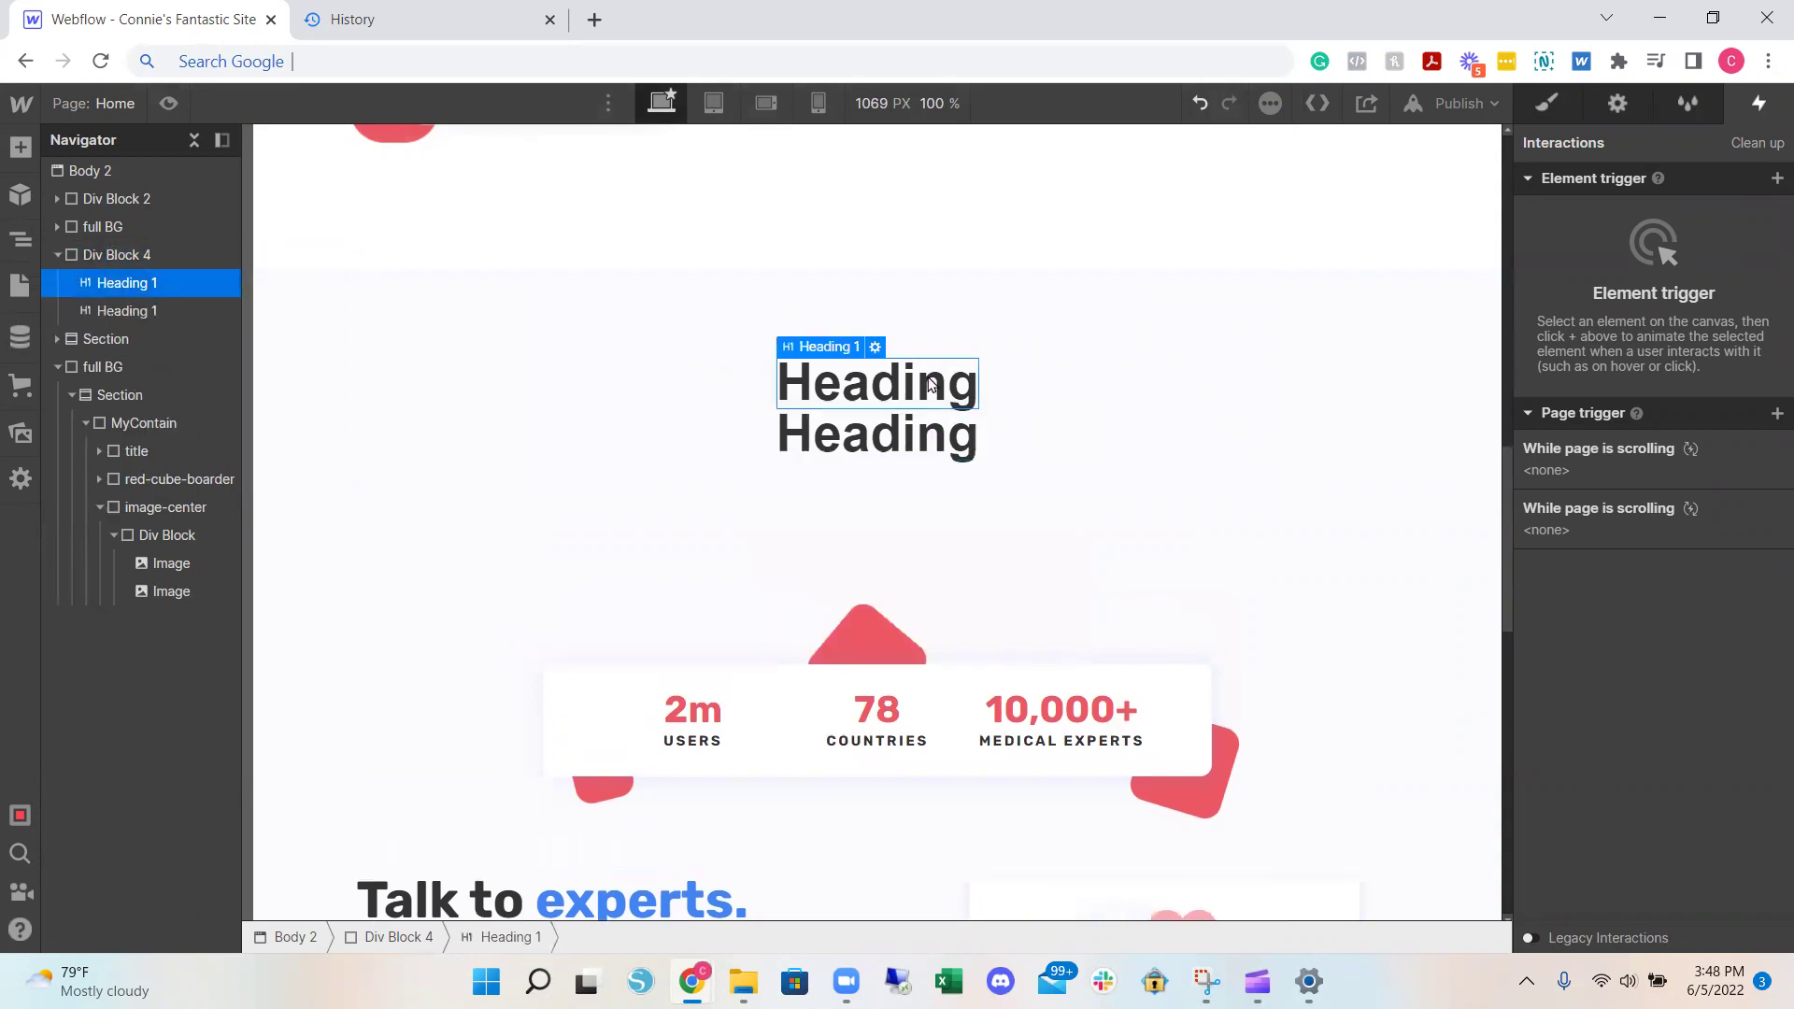
pyautogui.click(540, 393)
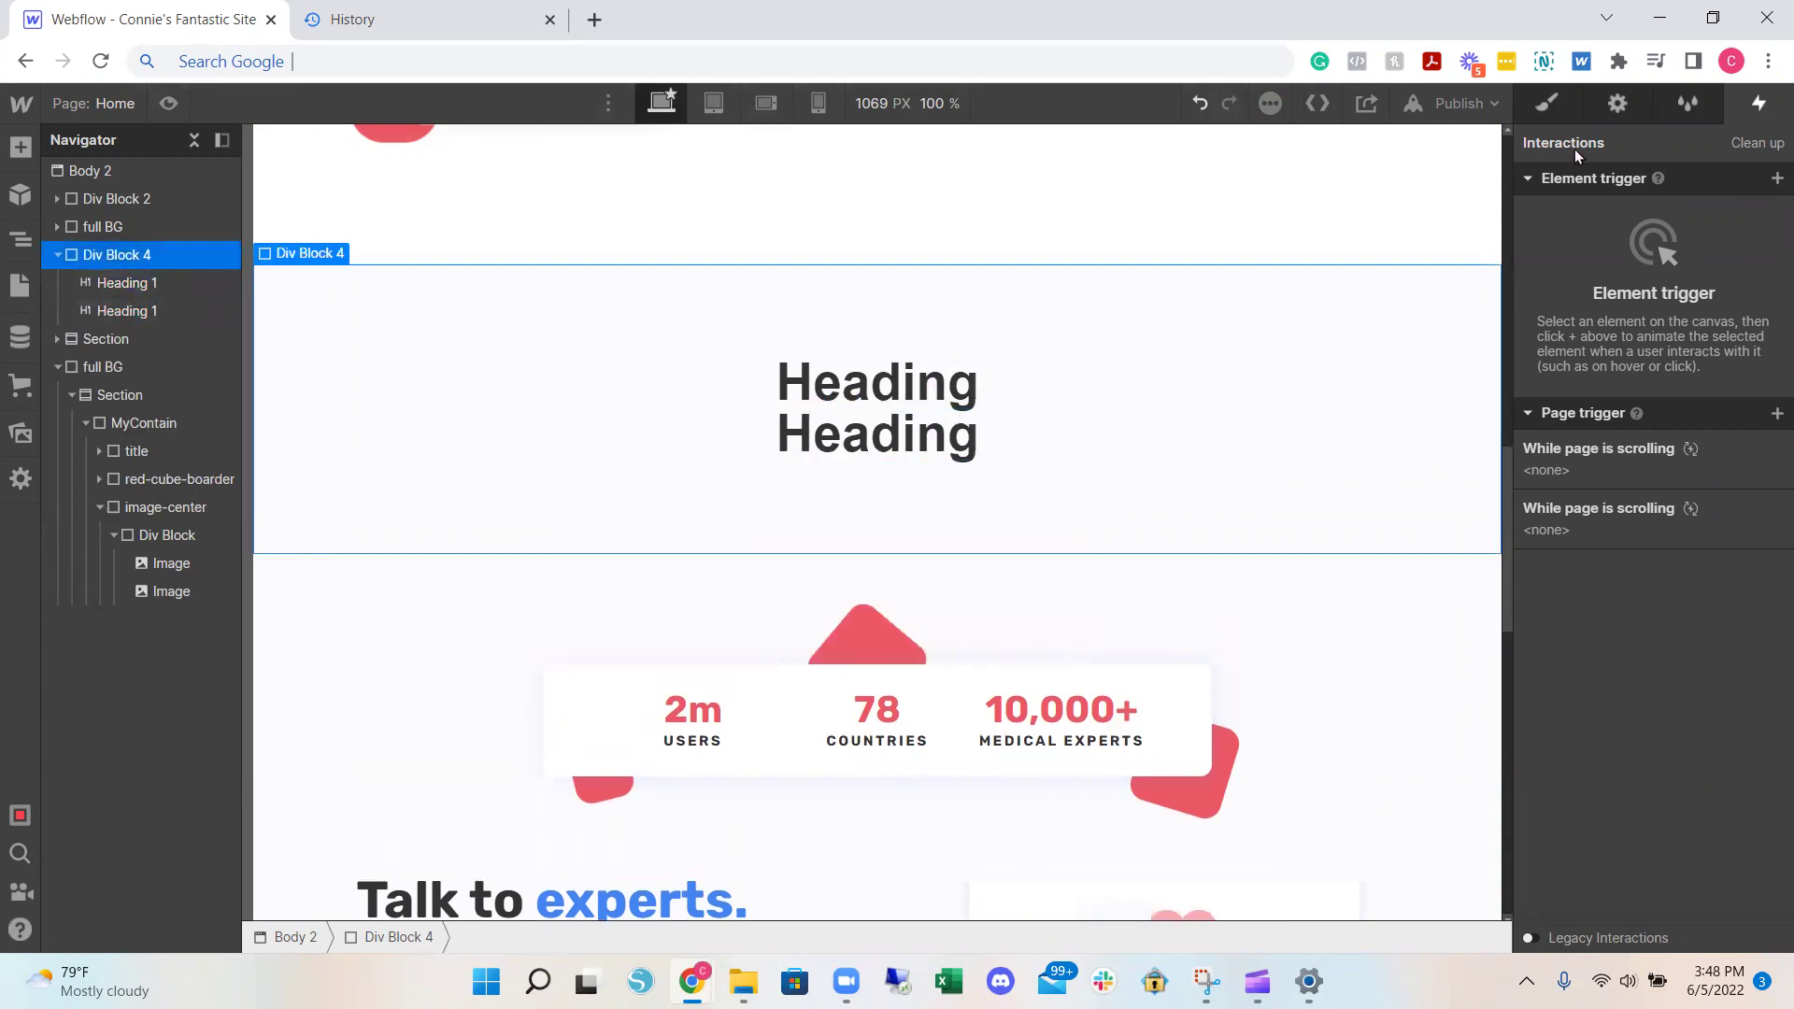
pyautogui.click(1551, 107)
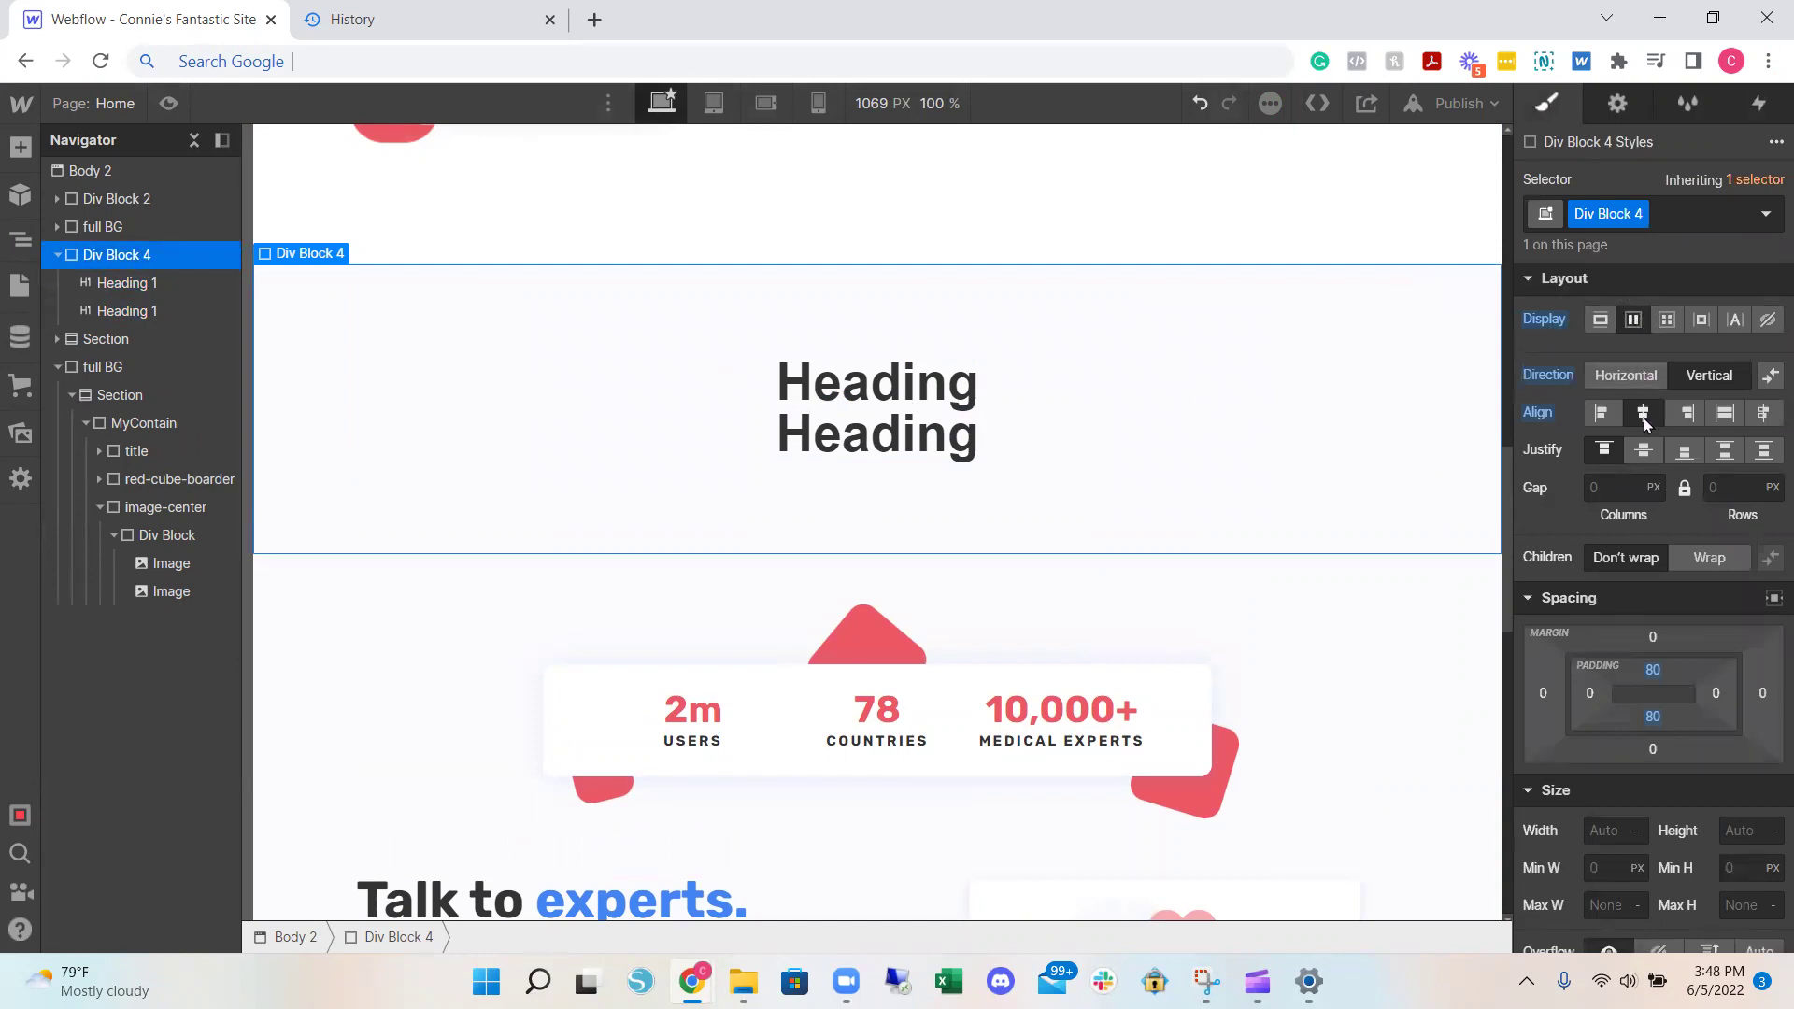
# - Retype the first heading as 'Going Left'
pyautogui.doubleClick(899, 381)
pyautogui.write('G')
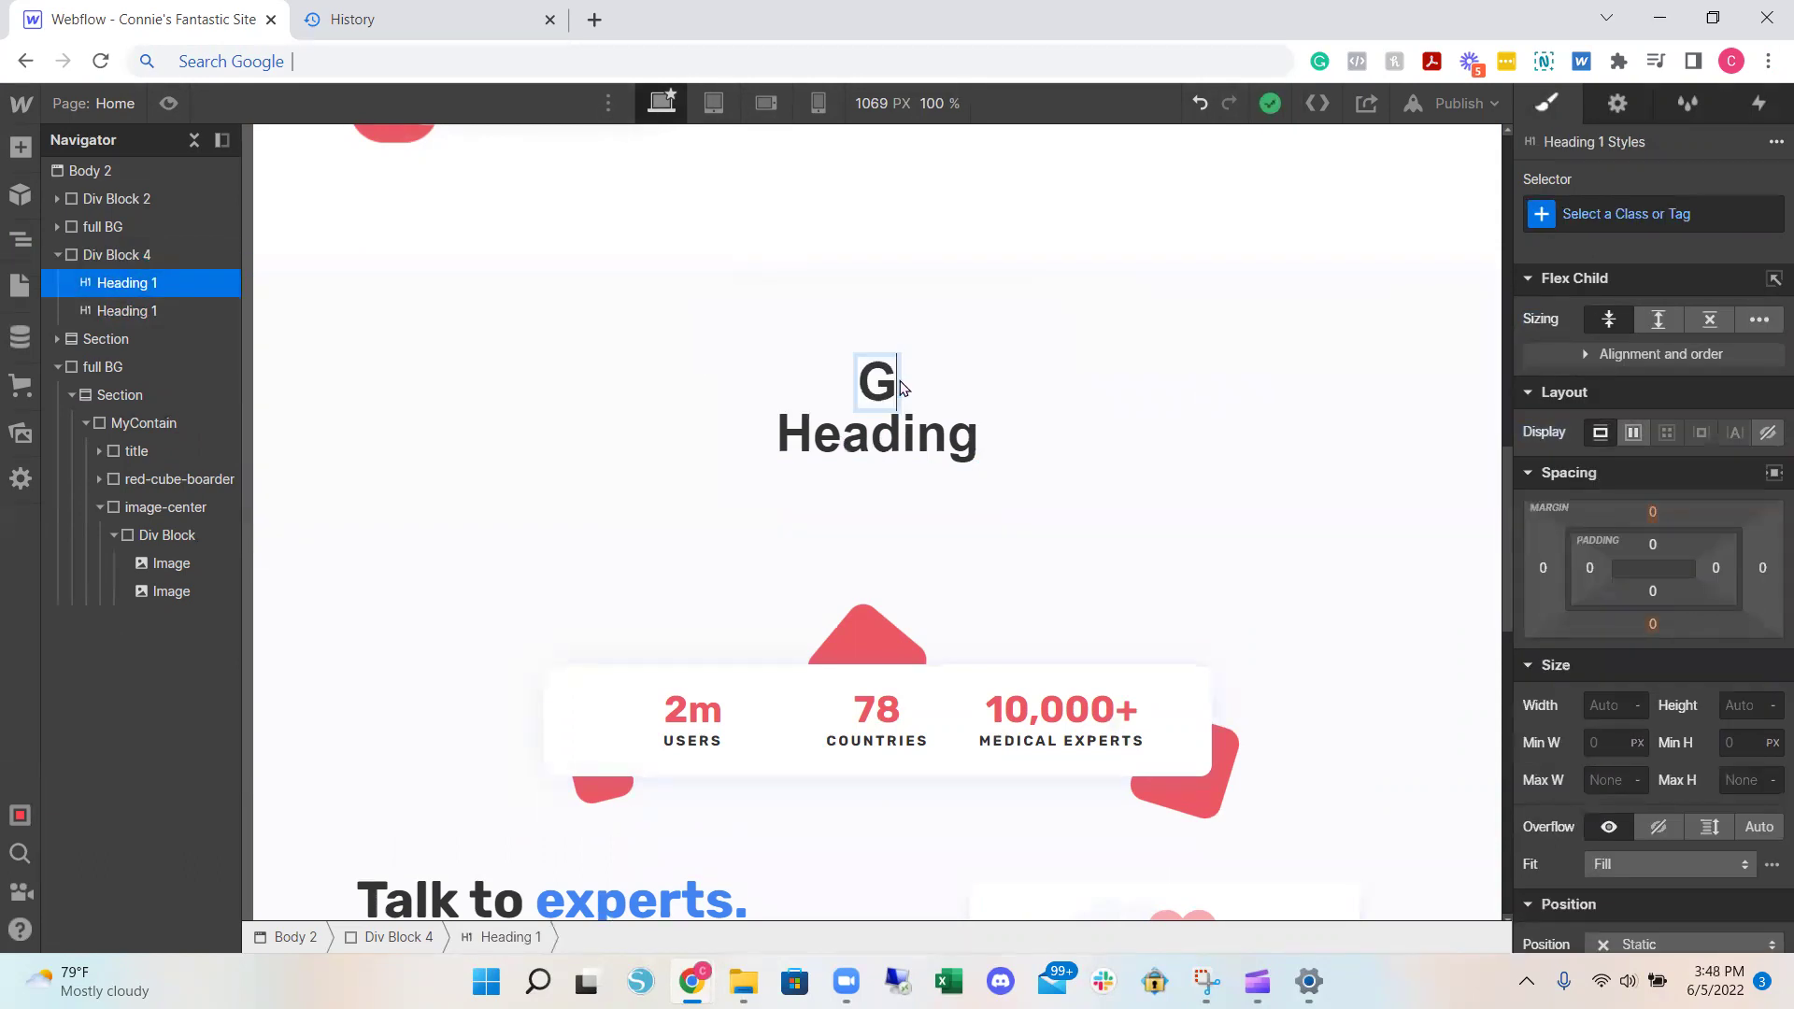
pyautogui.write('oing I')
pyautogui.press('BackSpace')
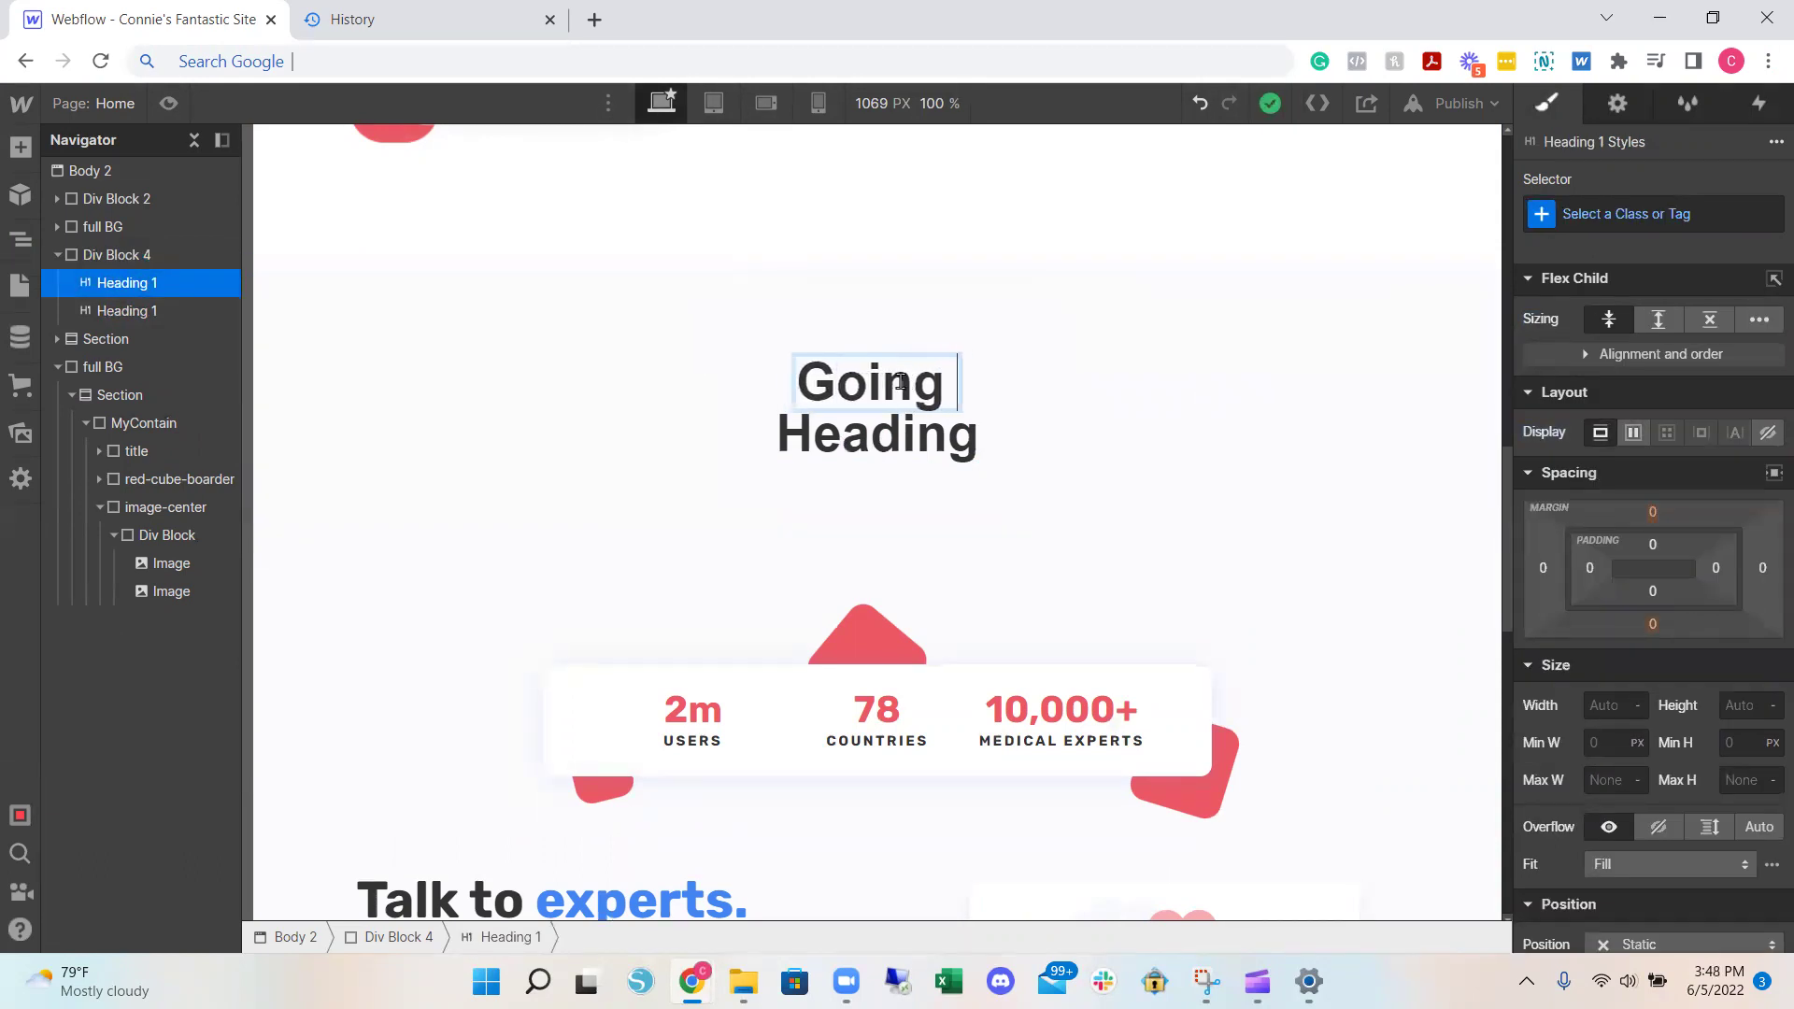
pyautogui.write('Left')
pyautogui.press('Escape')
# - Retype the second heading as 'Going Right'
pyautogui.click(914, 441)
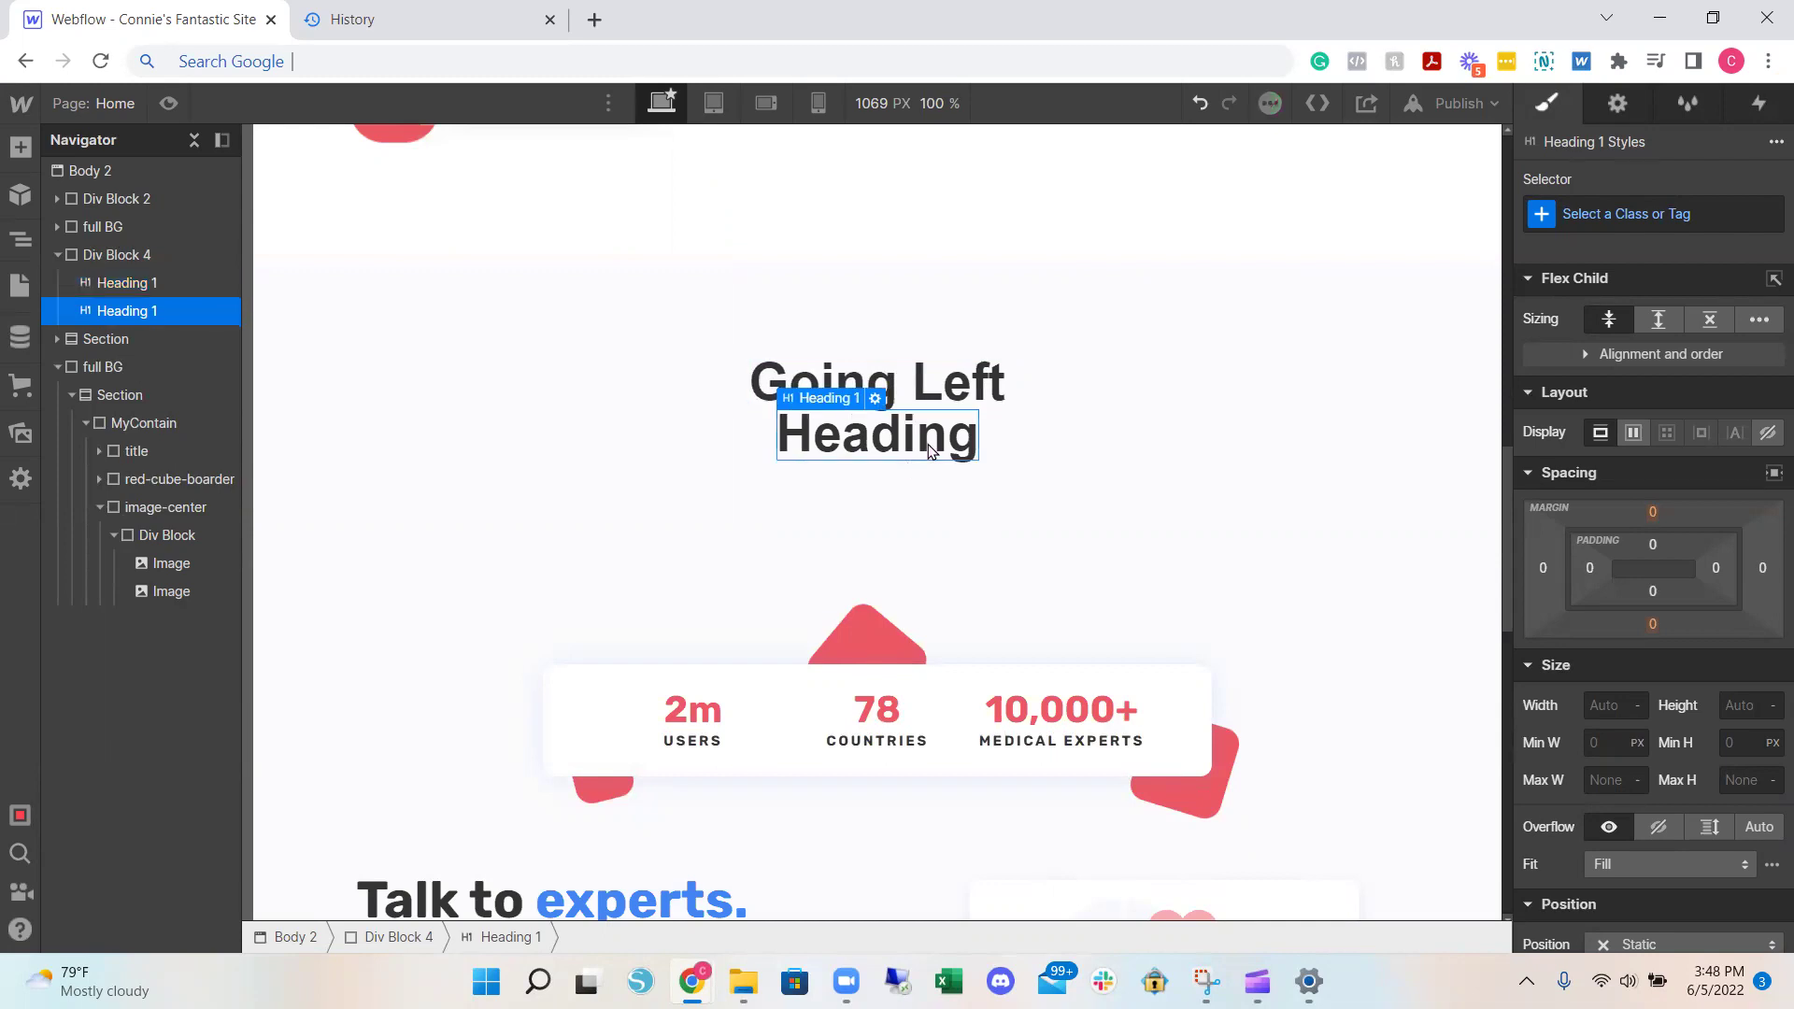
pyautogui.doubleClick(920, 440)
pyautogui.write('Going ')
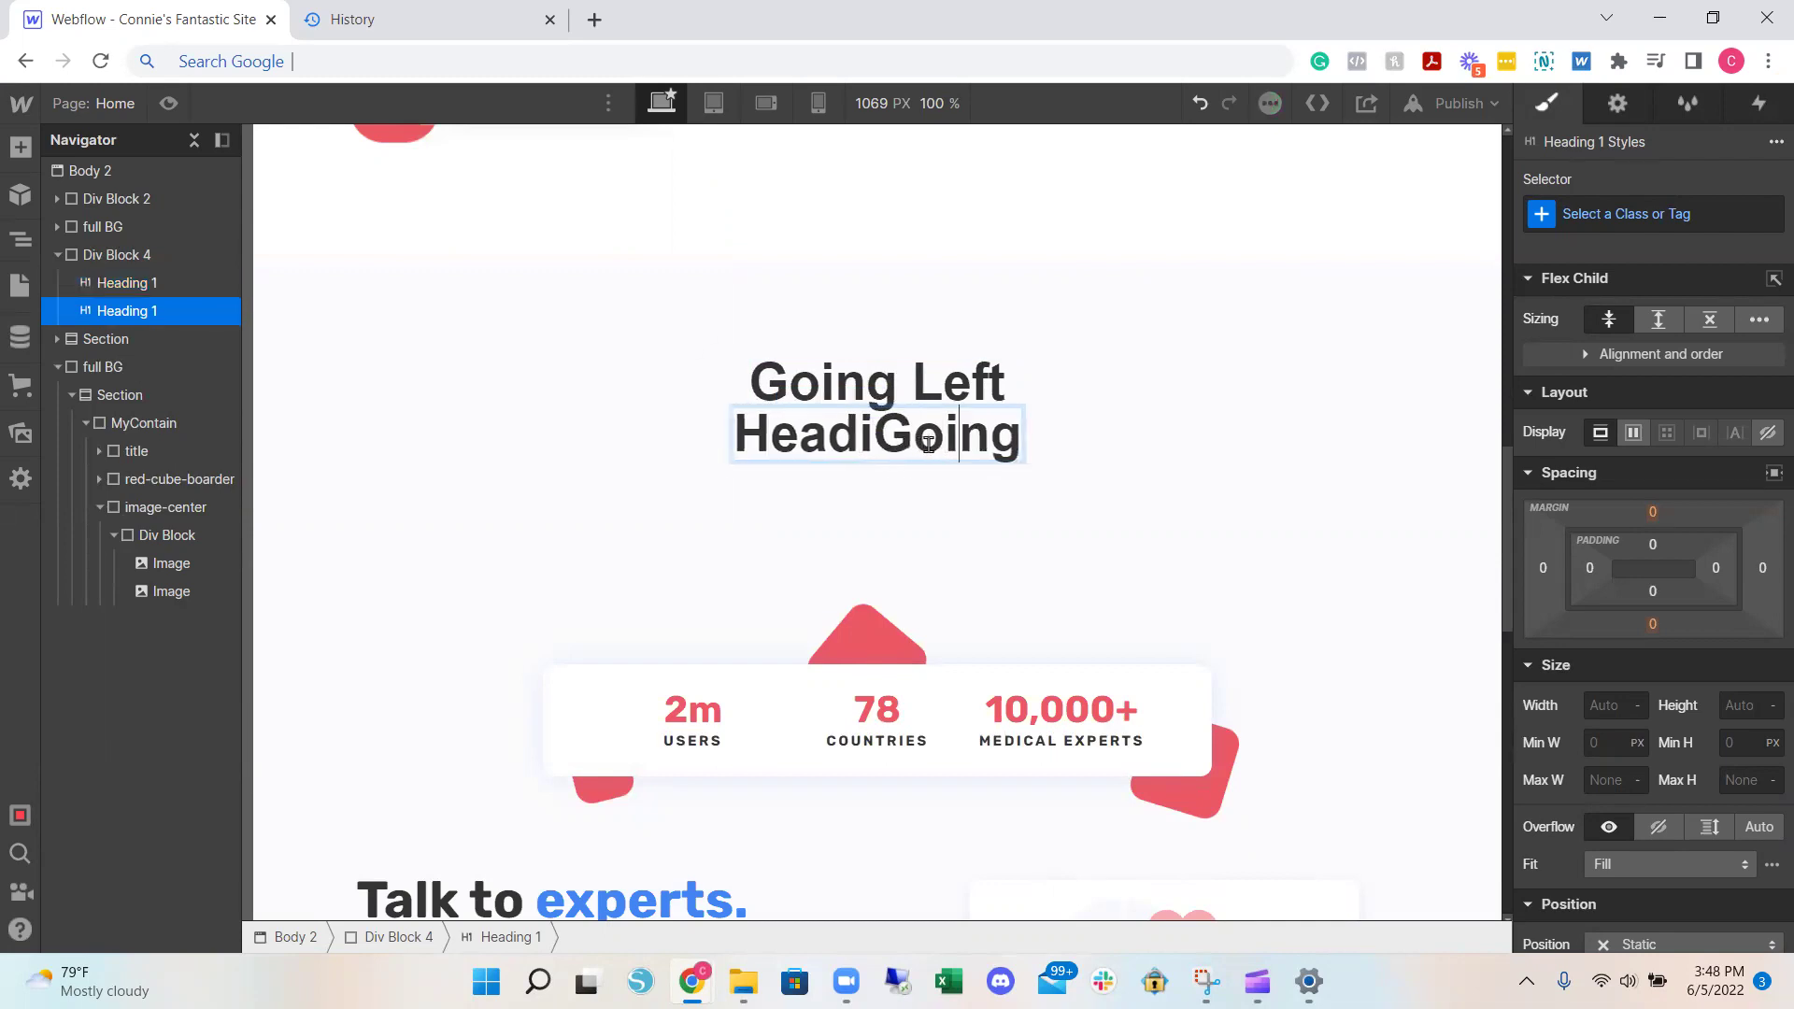
pyautogui.write('Rightng')
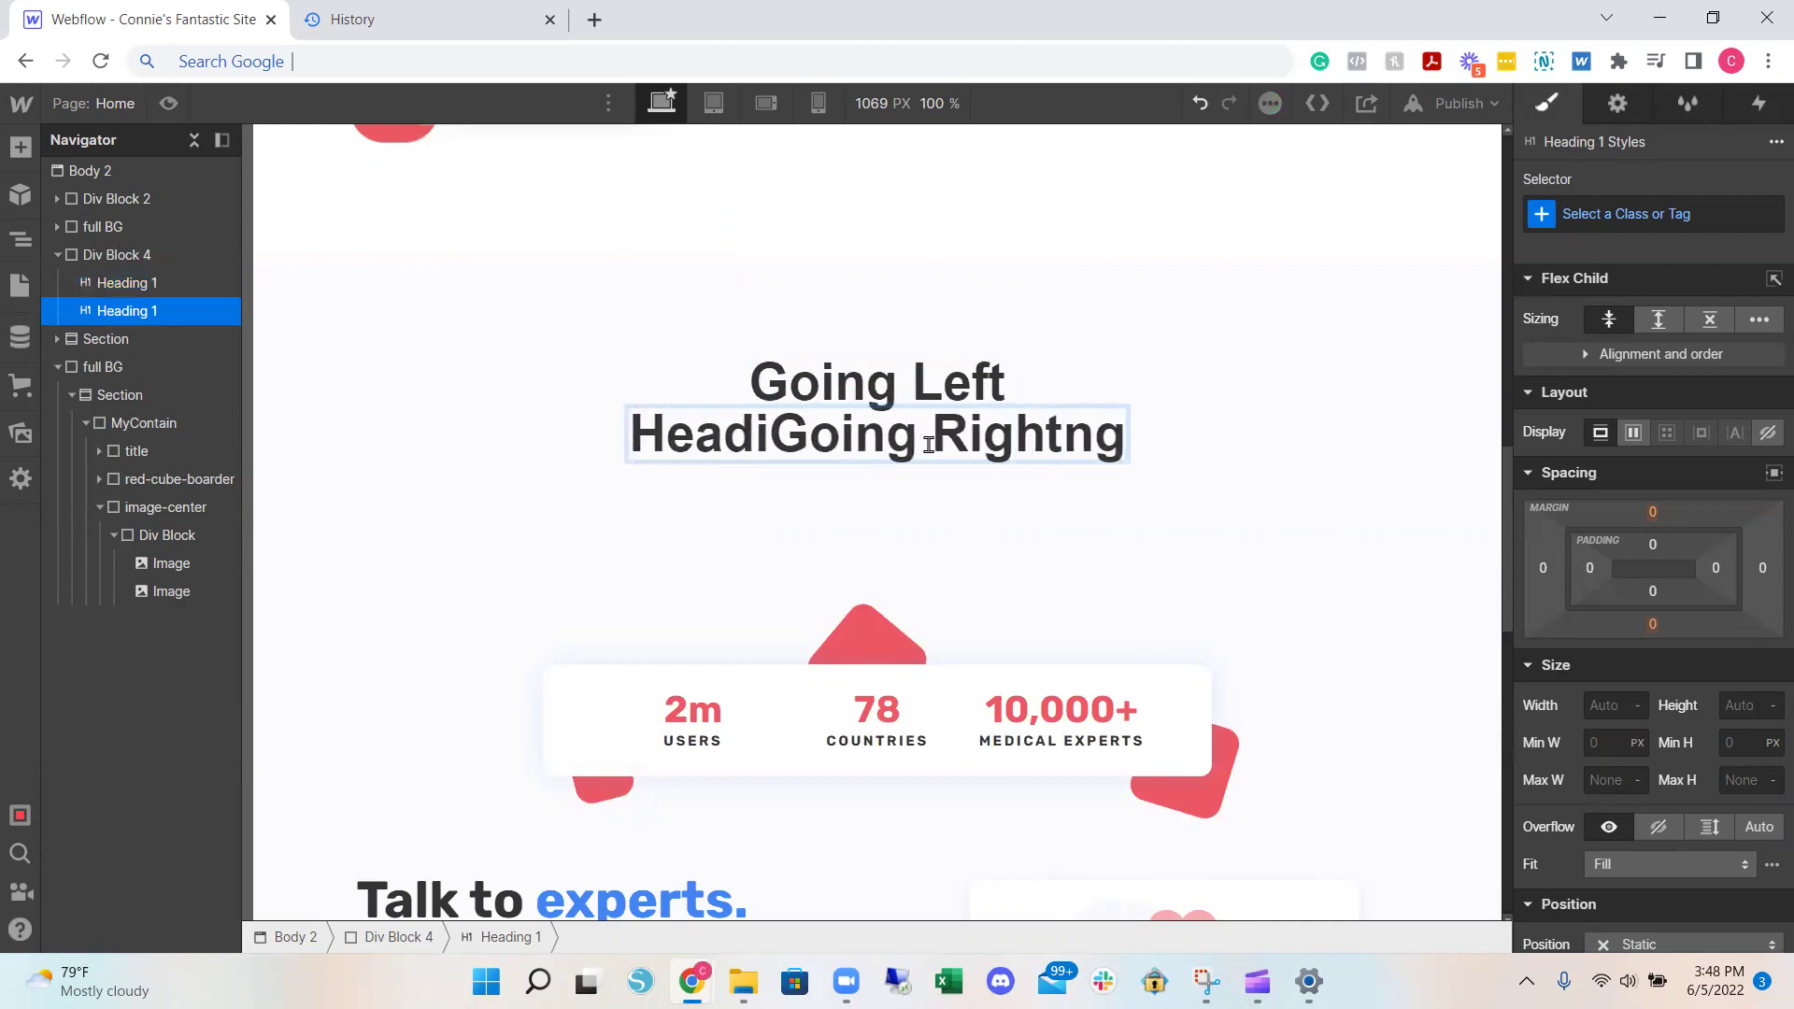
pyautogui.hotkey('ctrl', 'a')
pyautogui.write('Going ')
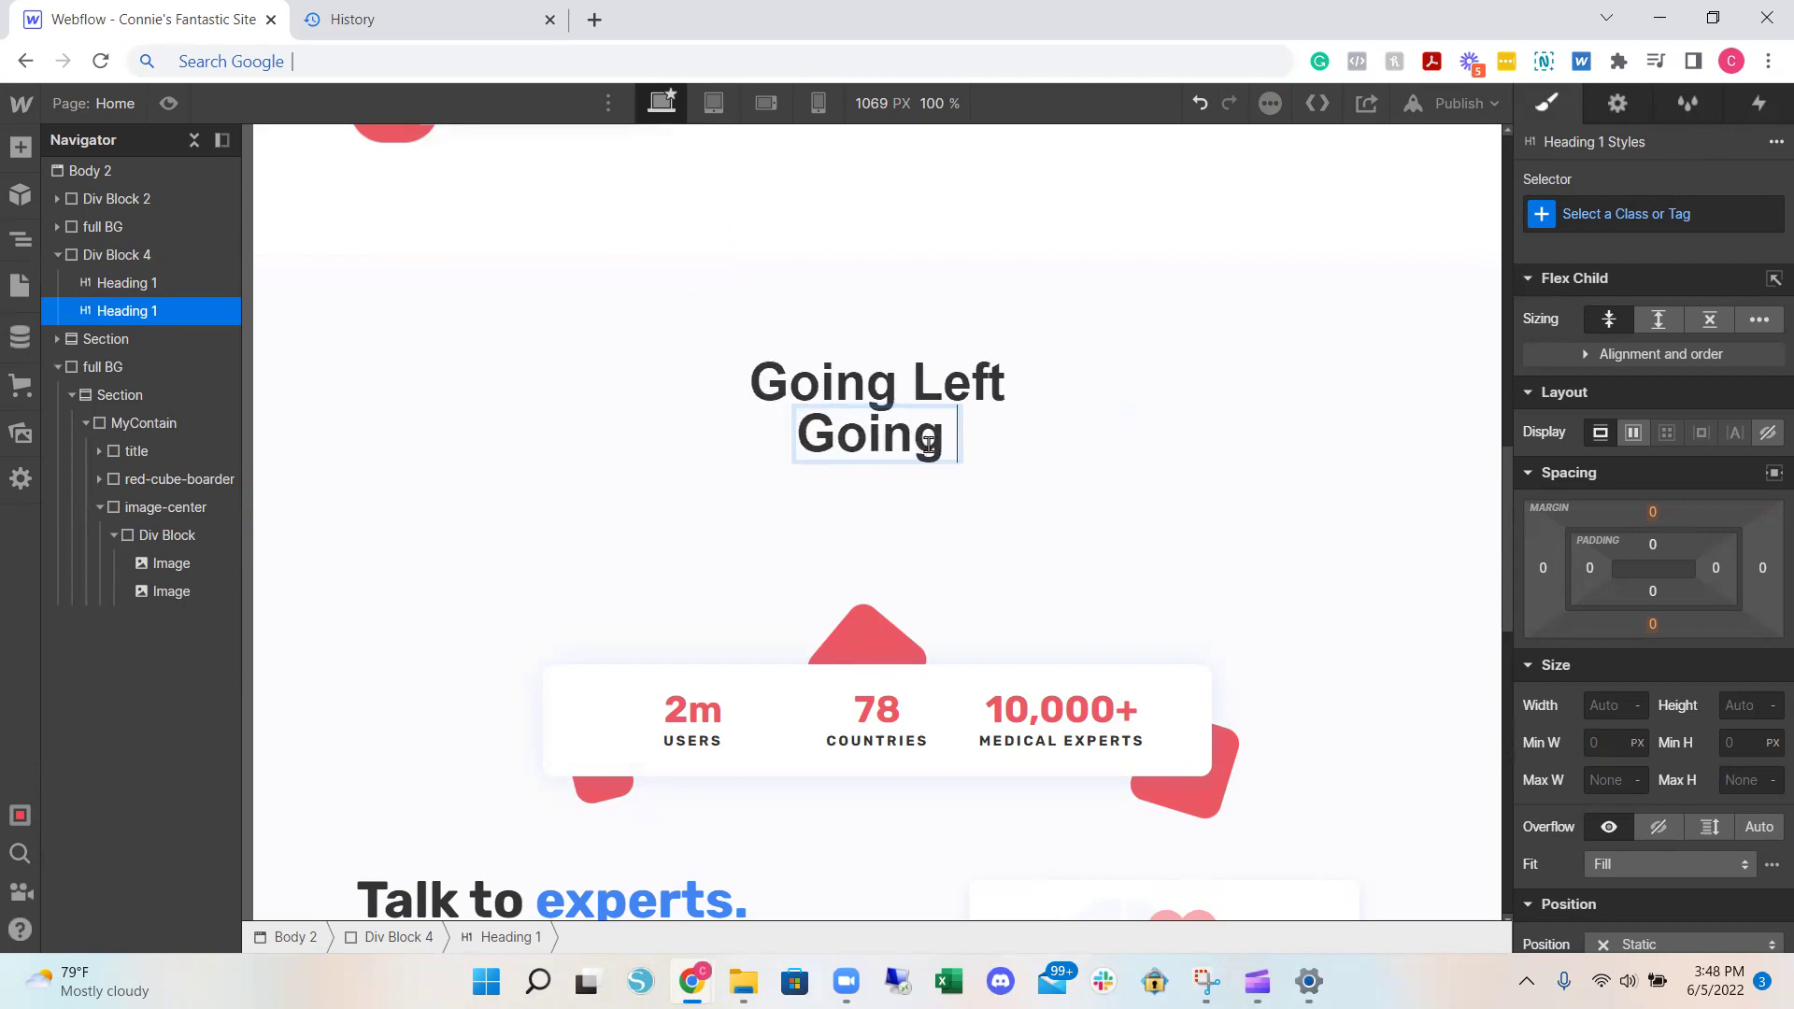
pyautogui.write('Right')
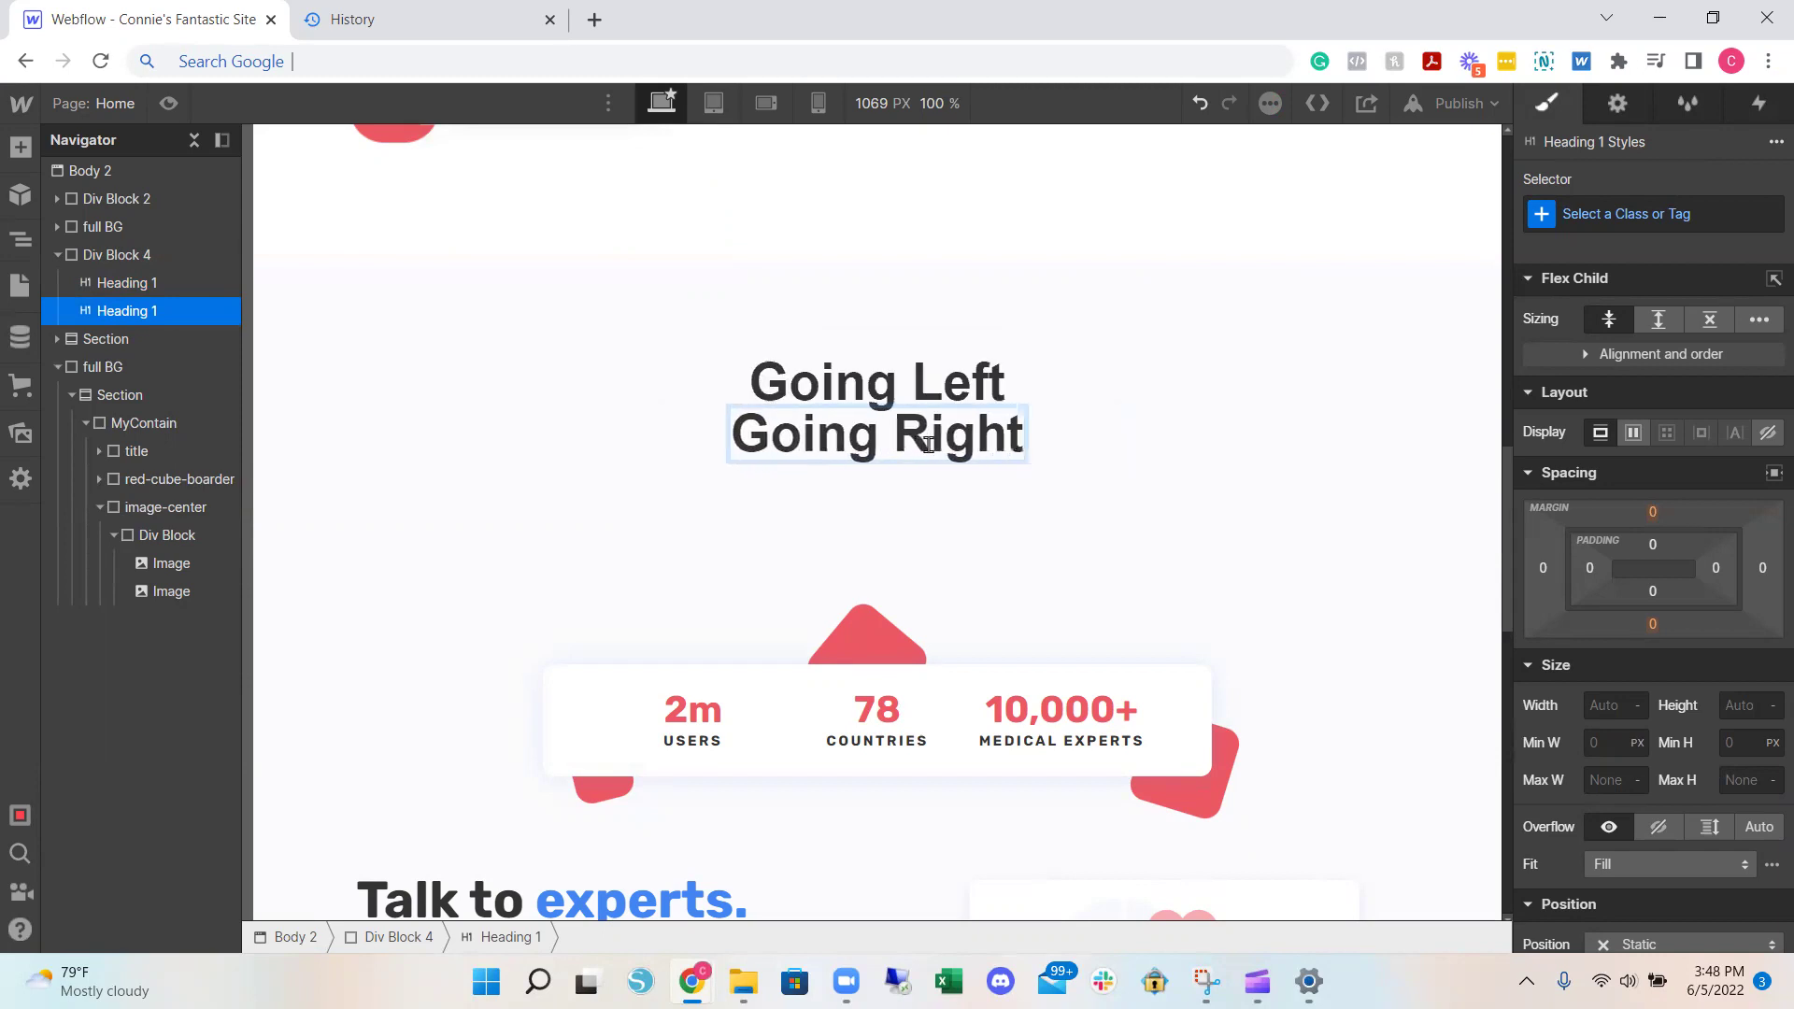
pyautogui.click(1126, 429)
# - Add a while-page-is-scrolling trigger with the Going Left heading selected
pyautogui.click(920, 392)
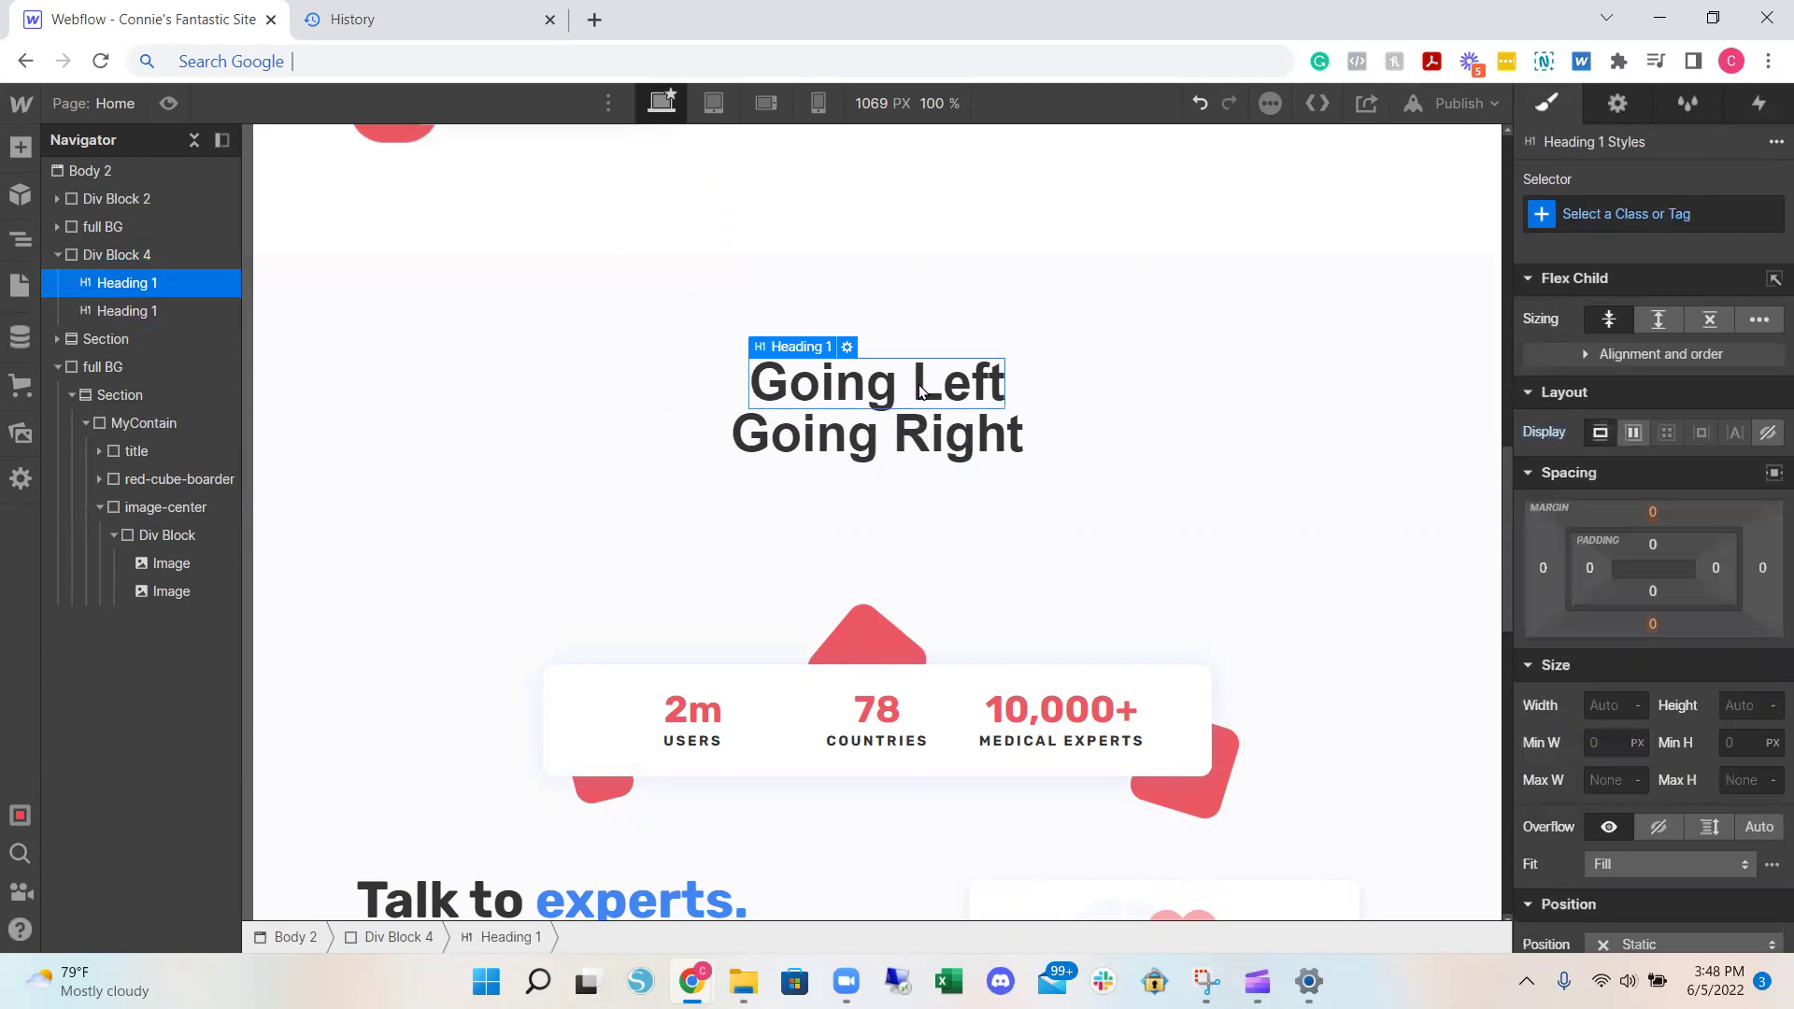
pyautogui.click(1761, 113)
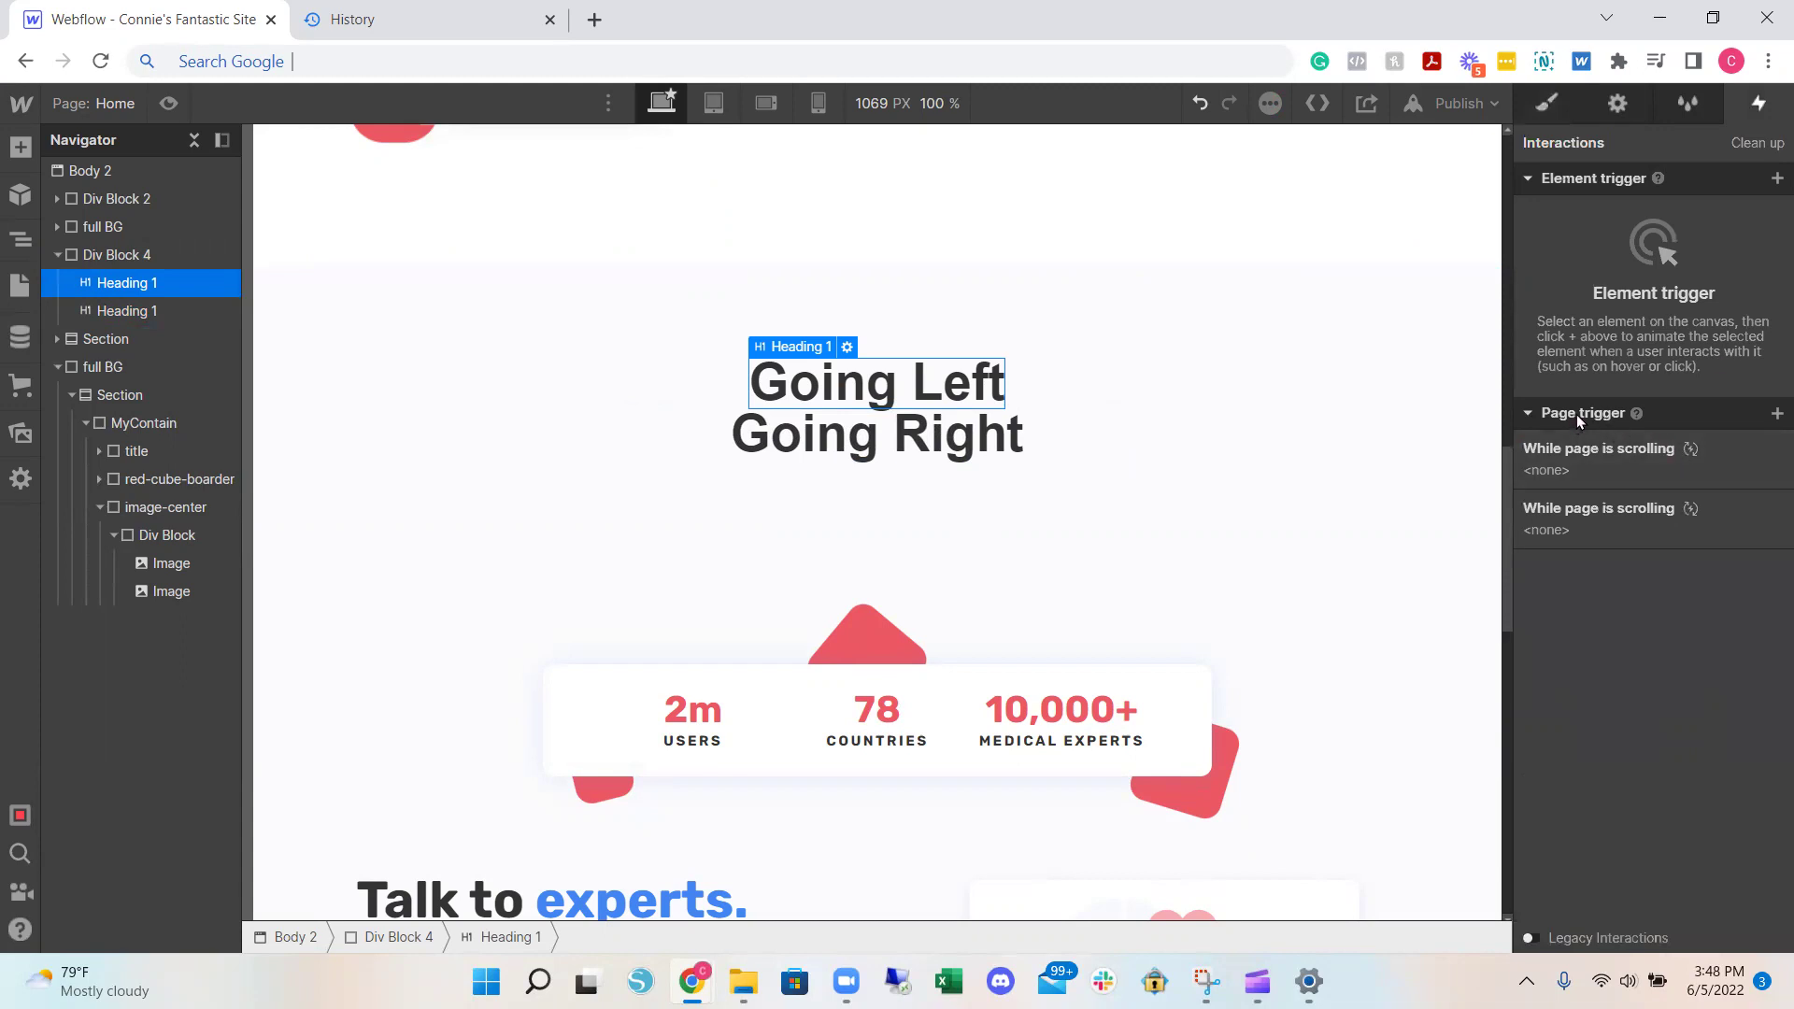
pyautogui.click(1777, 415)
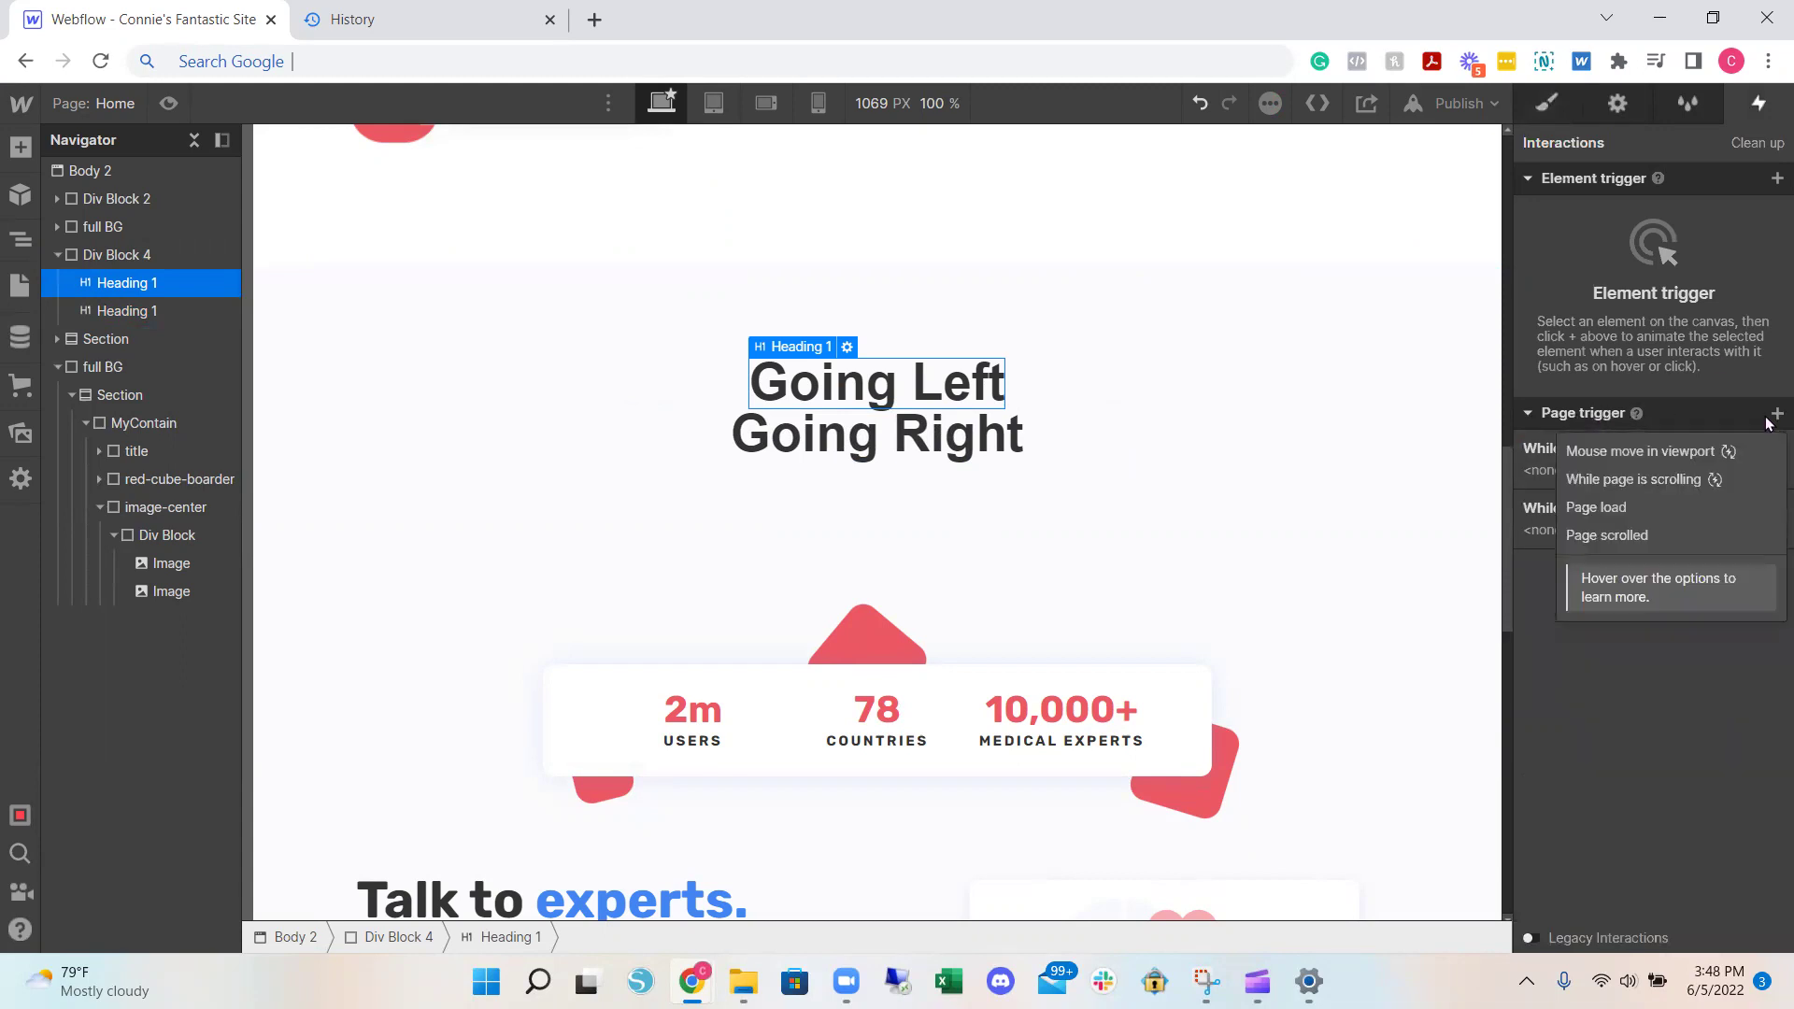
pyautogui.click(1659, 480)
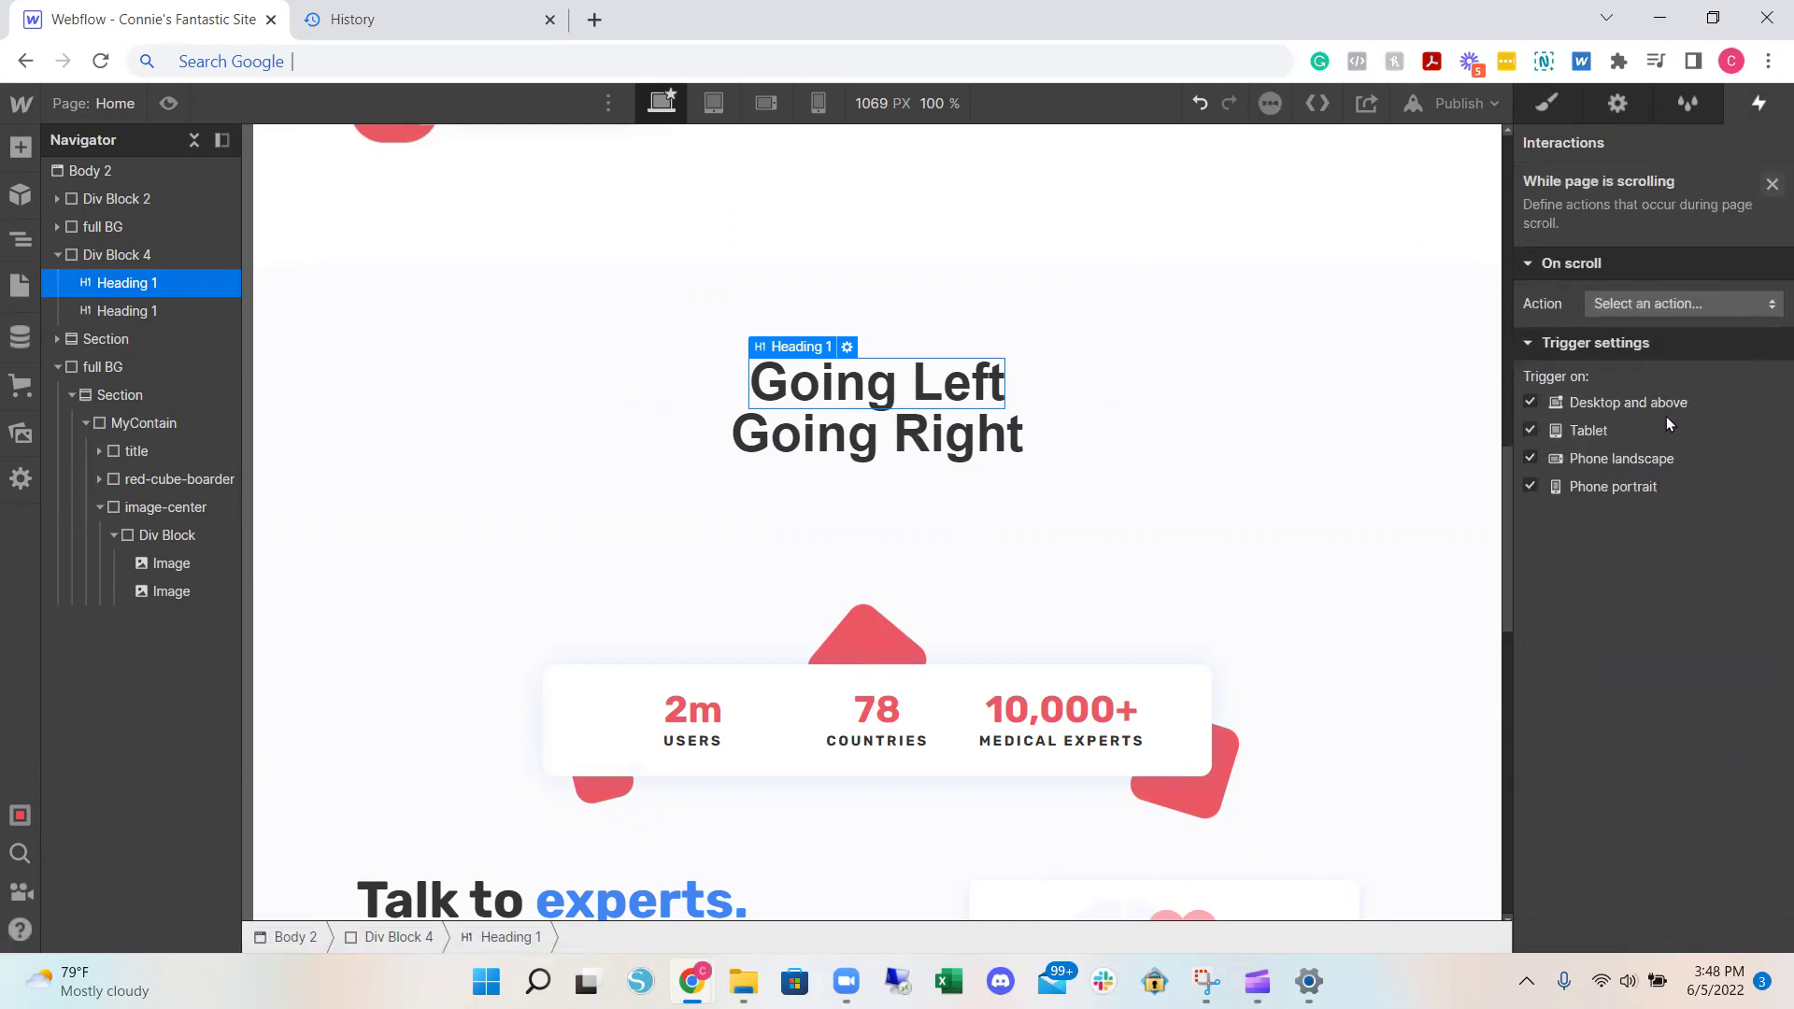
# - Set the trigger to play a new scroll animation named 'left and right'
pyautogui.click(1672, 300)
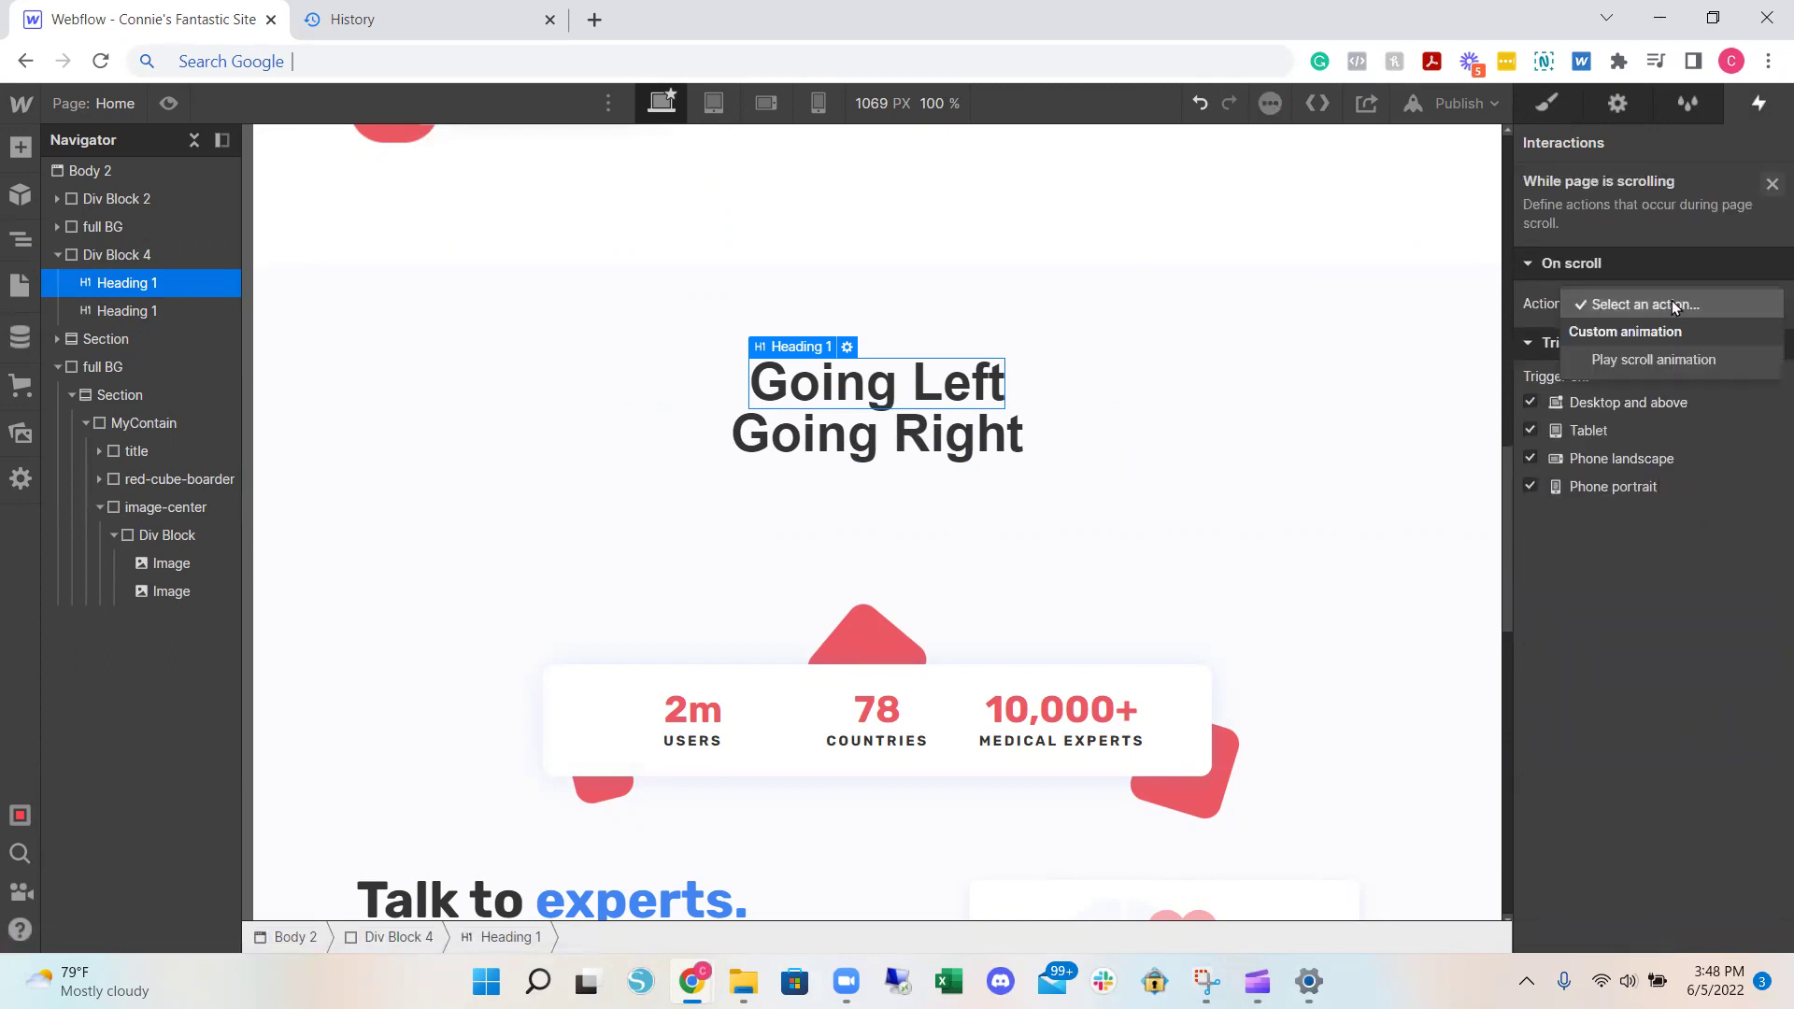
pyautogui.click(1679, 362)
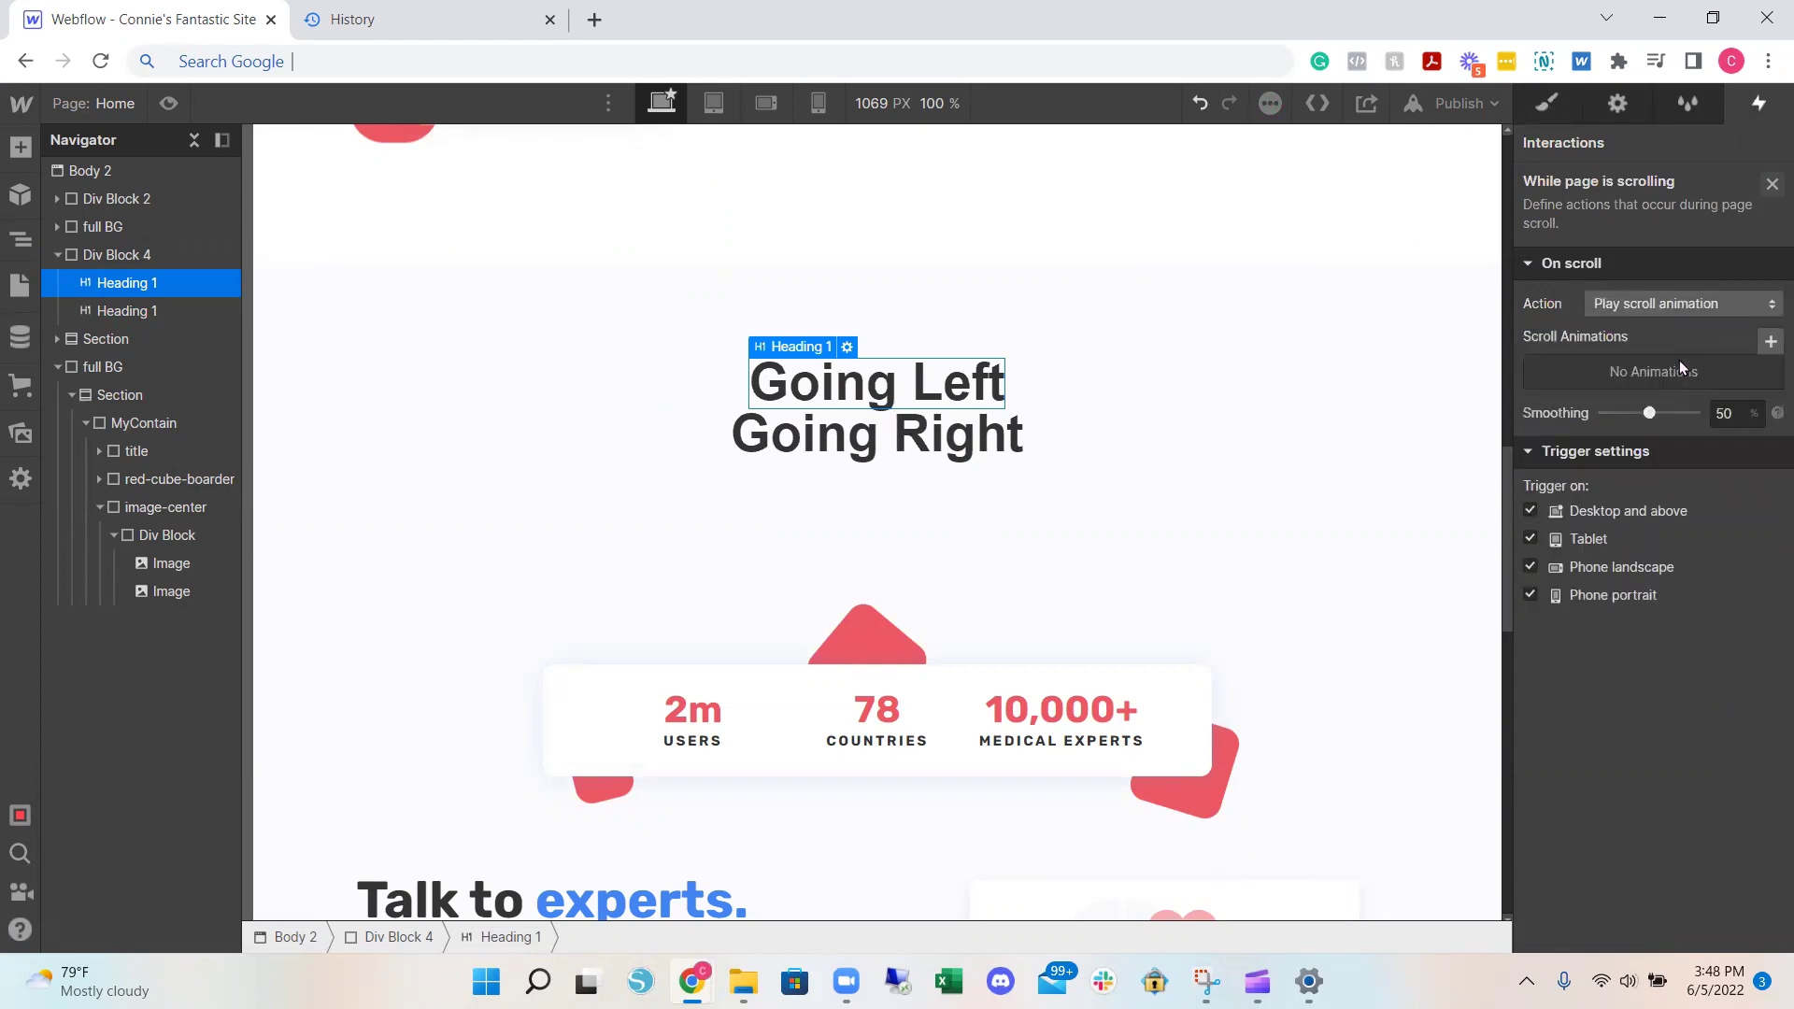
pyautogui.click(1768, 344)
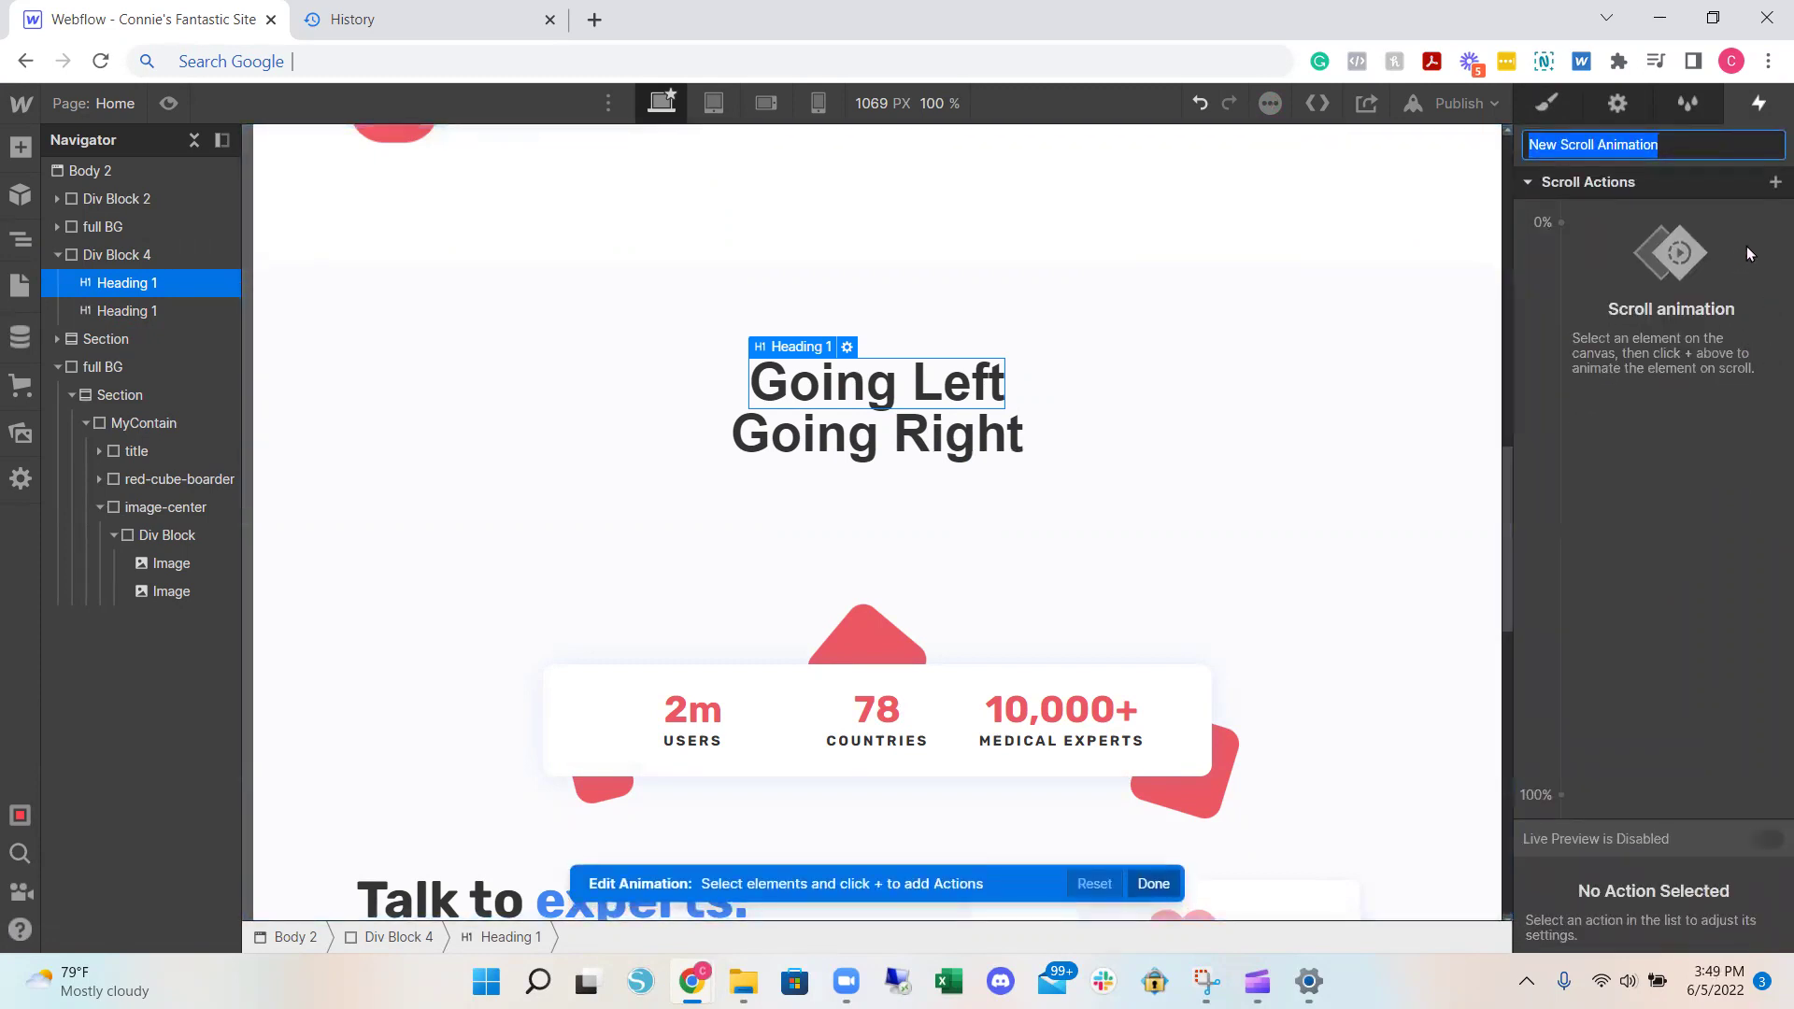
pyautogui.write('left')
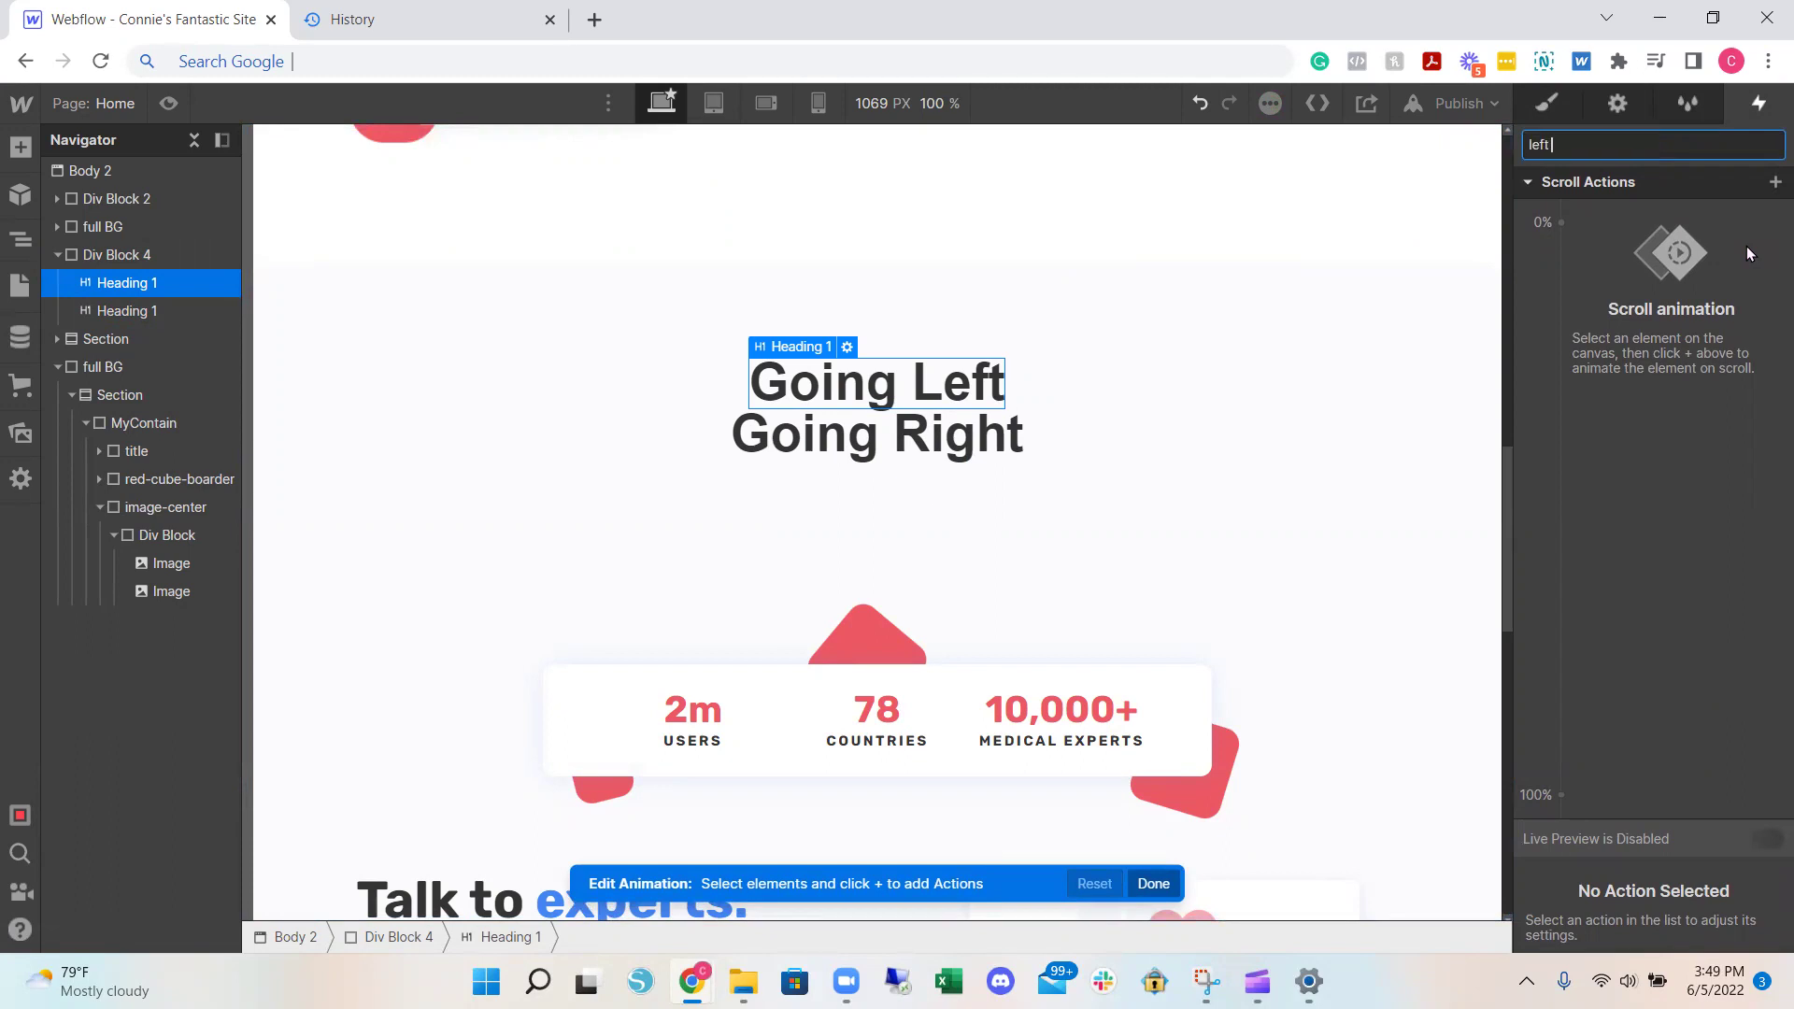
pyautogui.write(' and right')
pyautogui.press('Return')
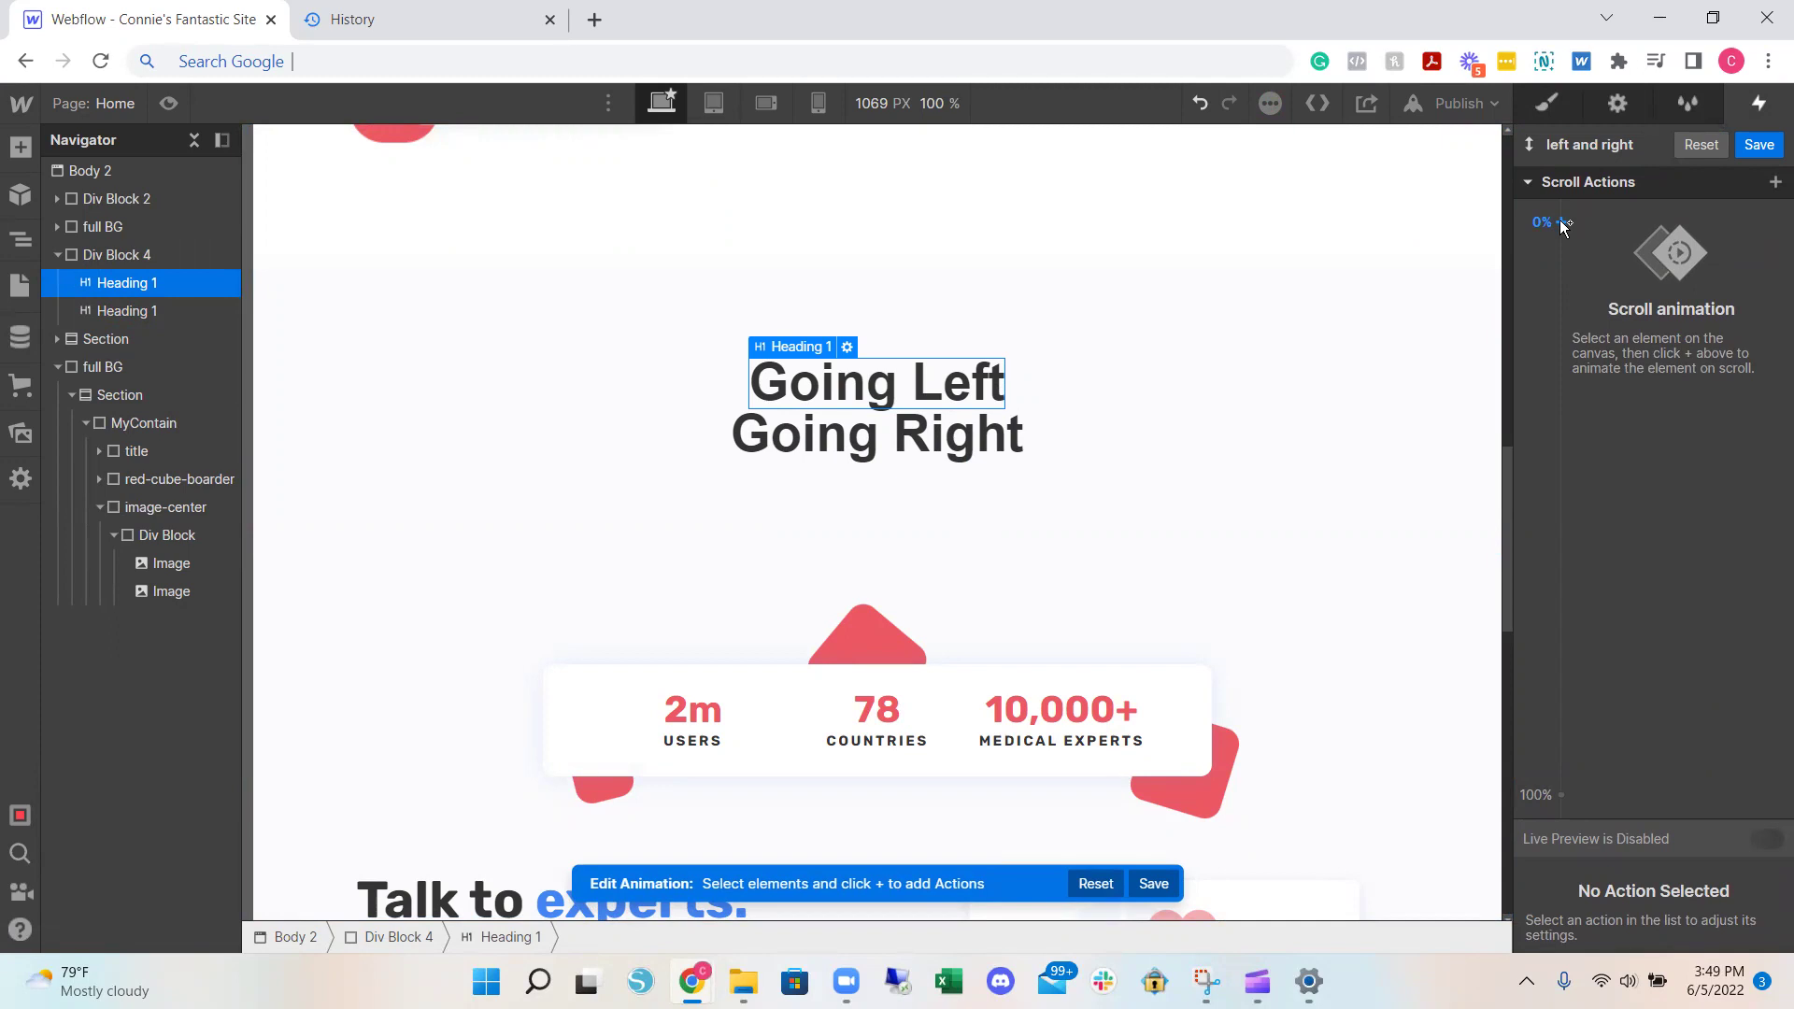
# - Add a Move action to 'Going Left', shifting its X leftward between the 0% and 100% keyframes
pyautogui.click(1561, 222)
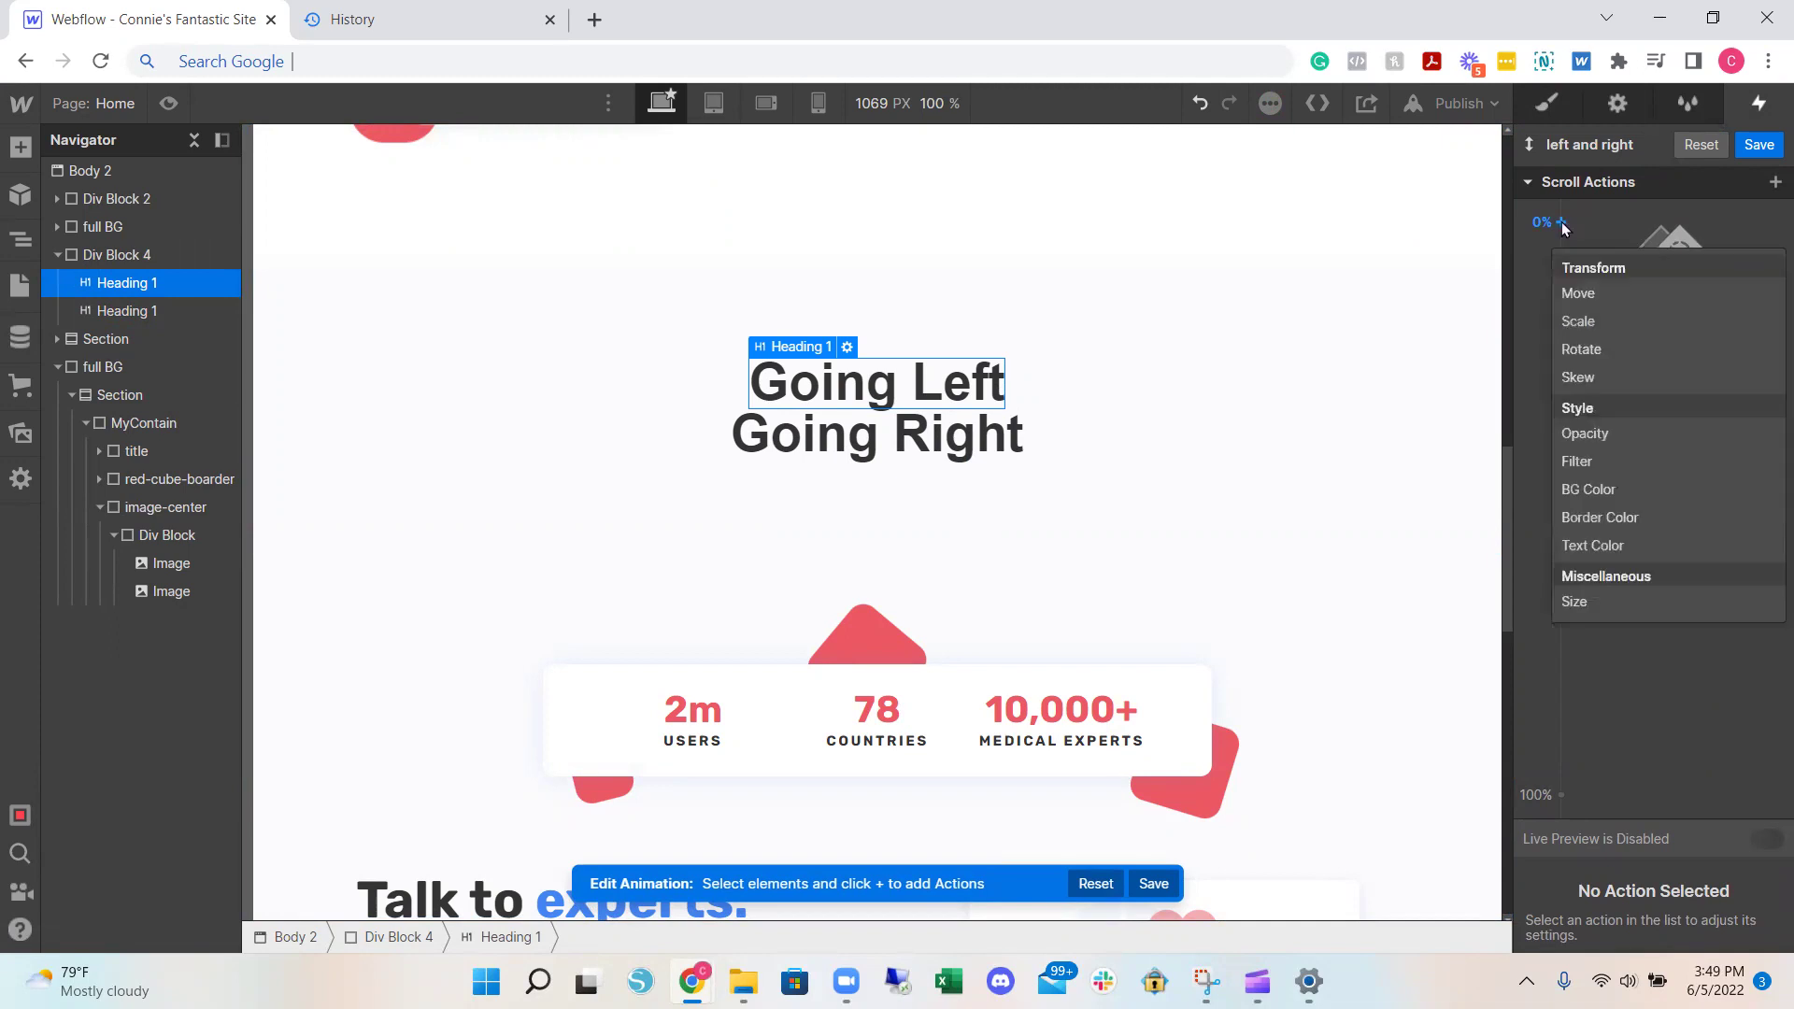
pyautogui.click(1591, 294)
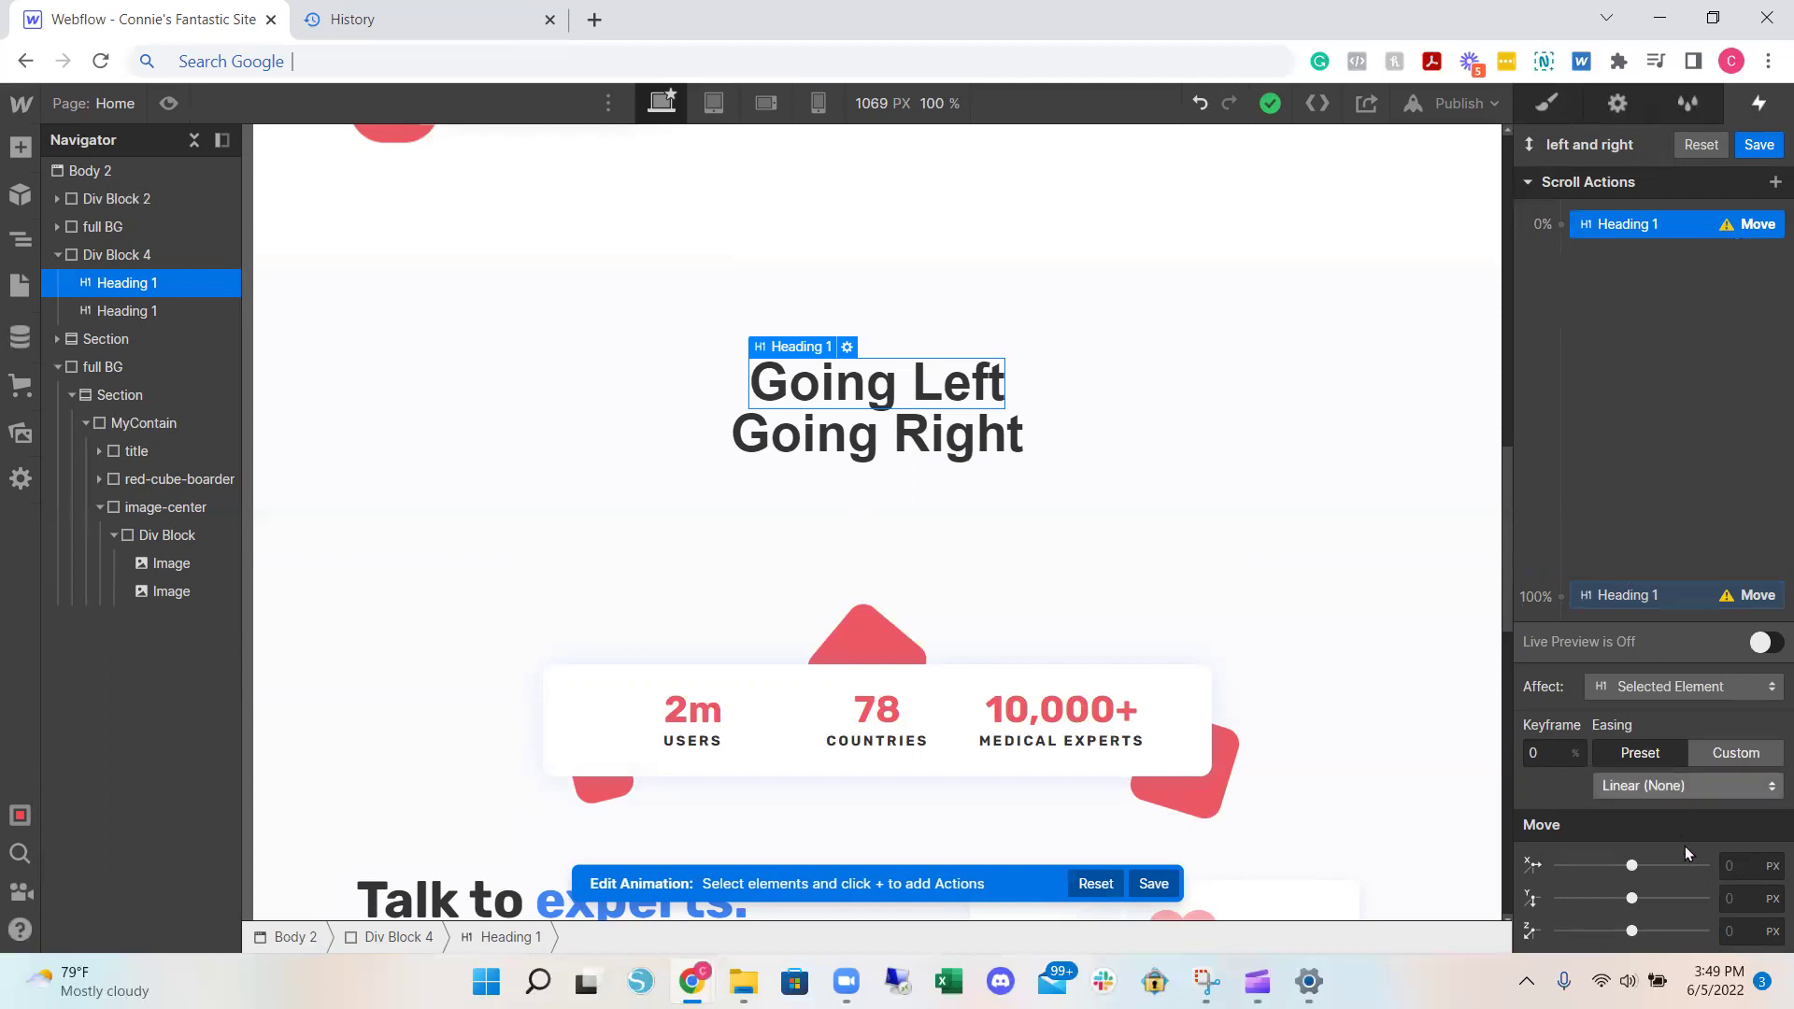
pyautogui.click(1745, 869)
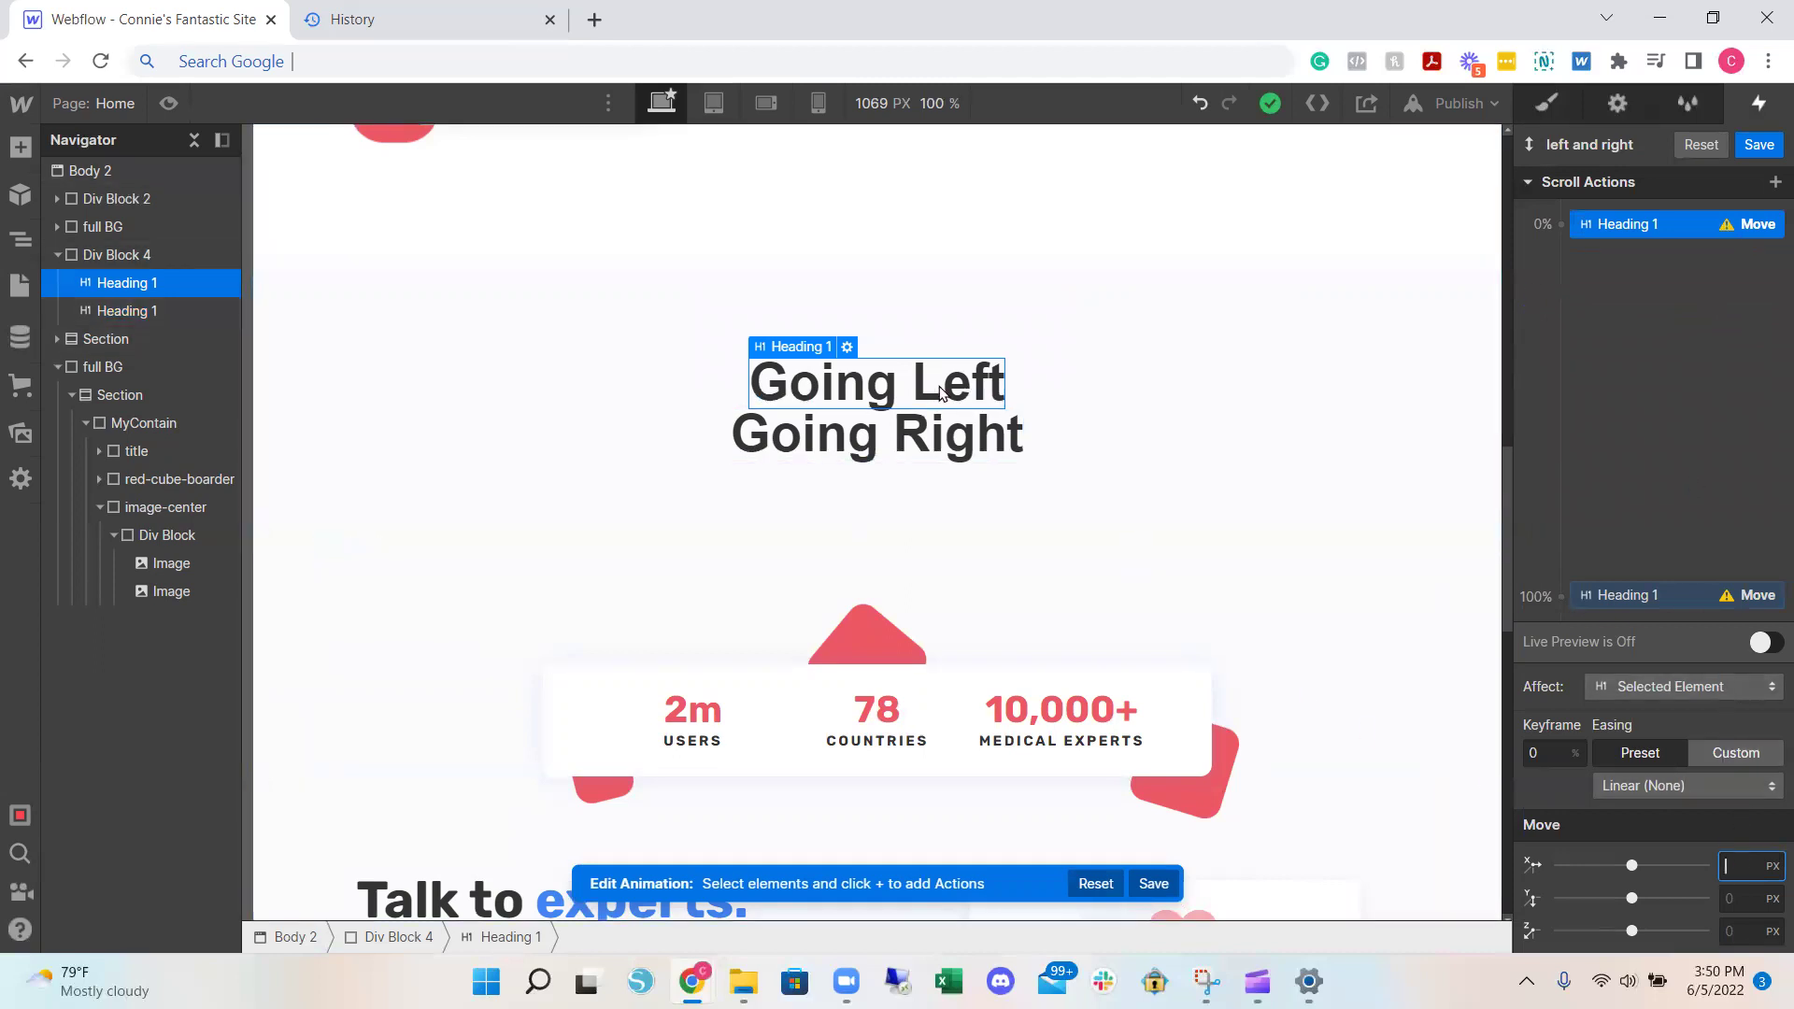
pyautogui.write('0')
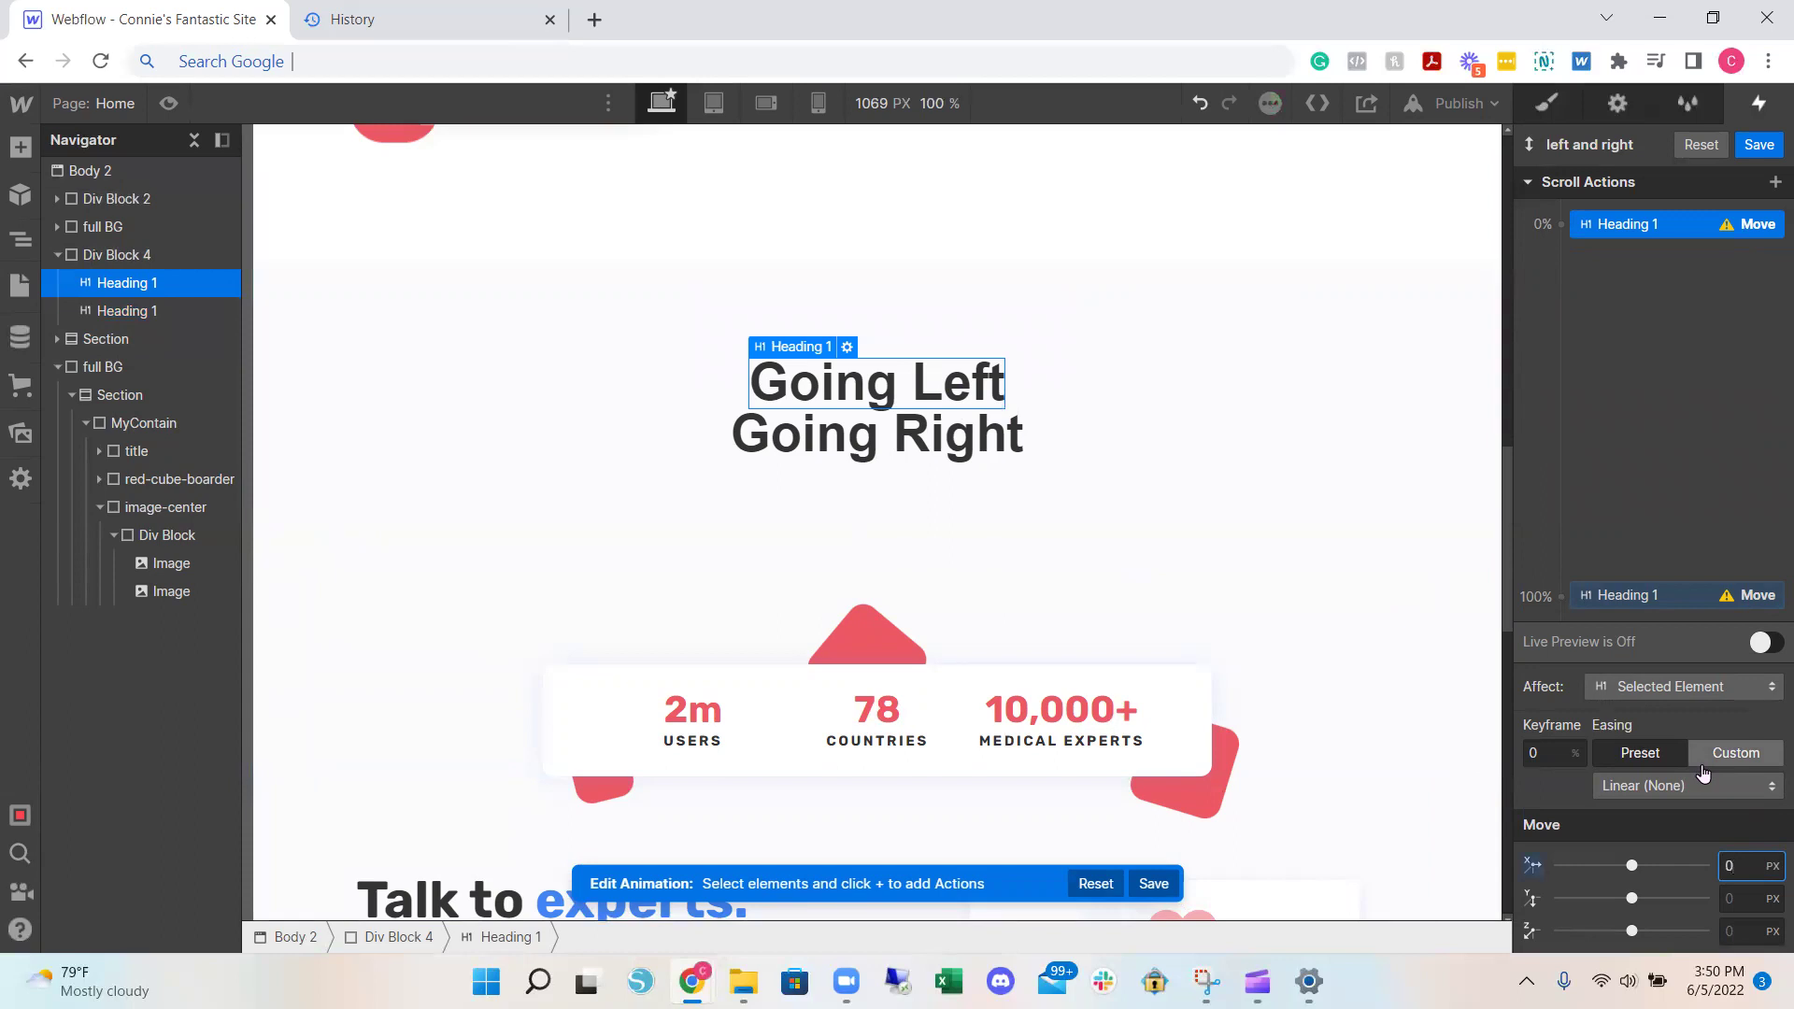
pyautogui.click(1679, 585)
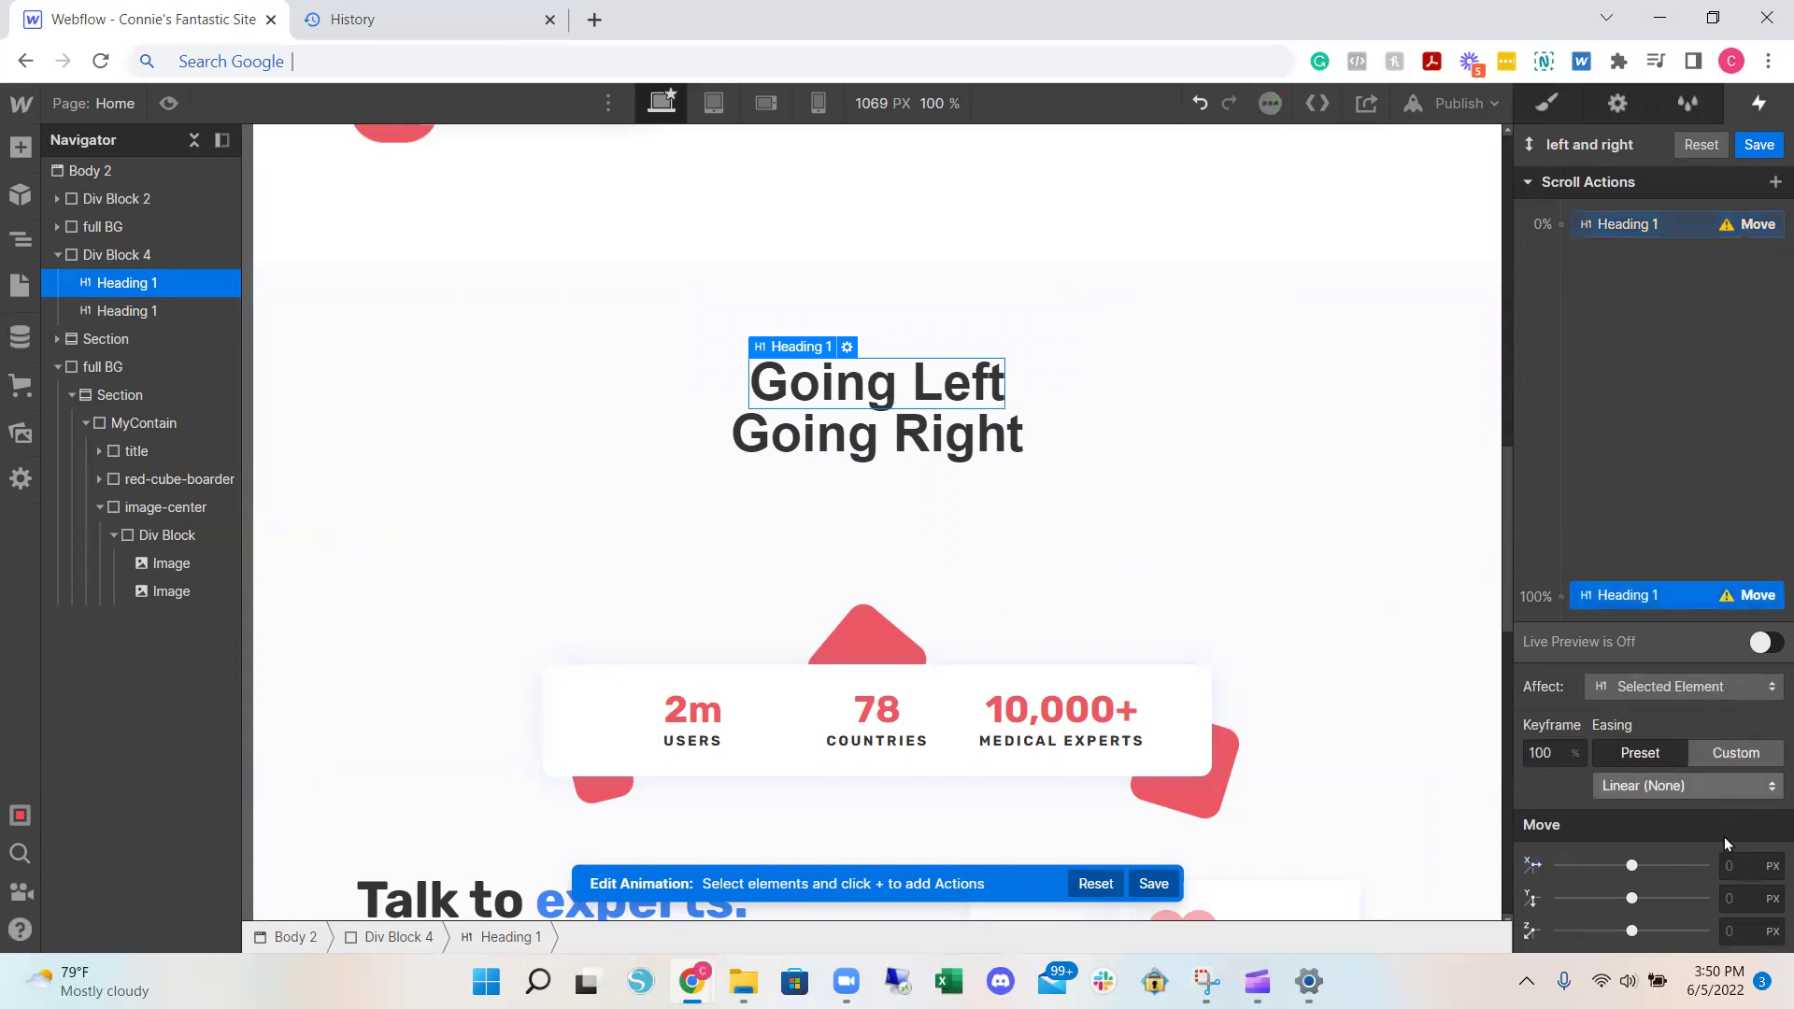
pyautogui.moveTo(1629, 865); pyautogui.dragTo(1560, 865)
pyautogui.click(967, 448)
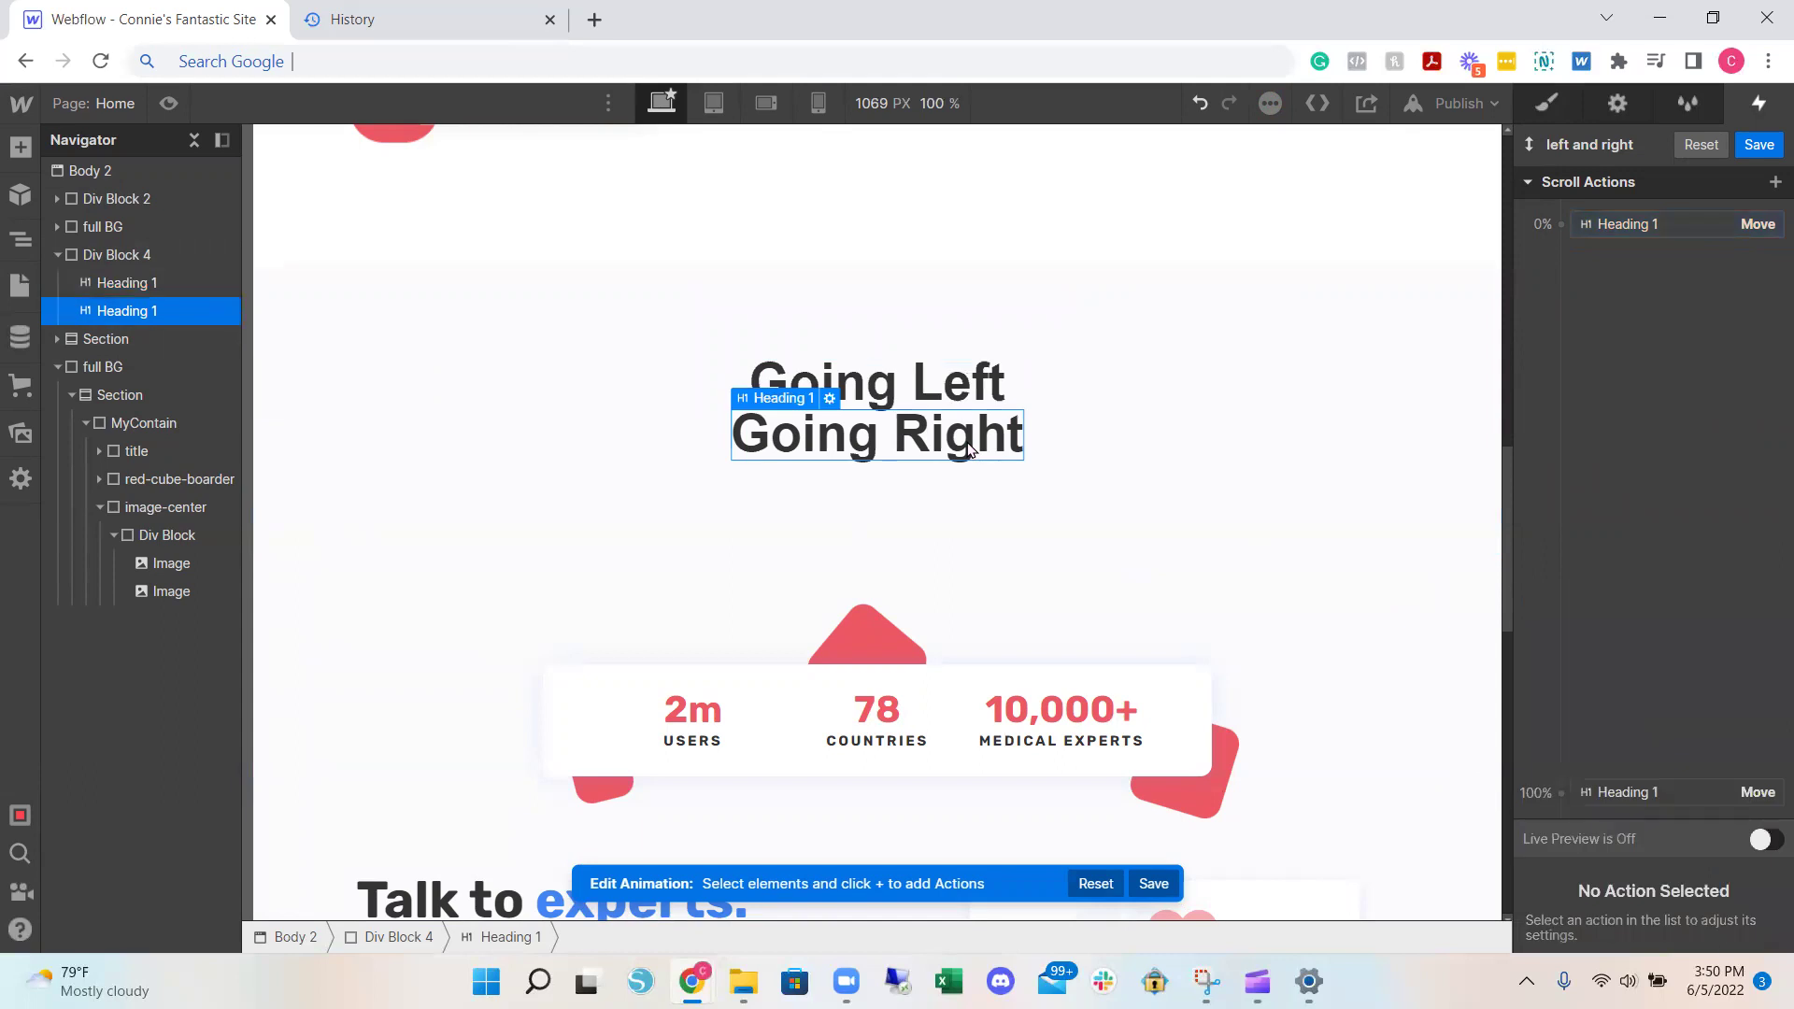
# - Add a Move action for 'Going Right' at the 0% keyframe
pyautogui.click(1561, 224)
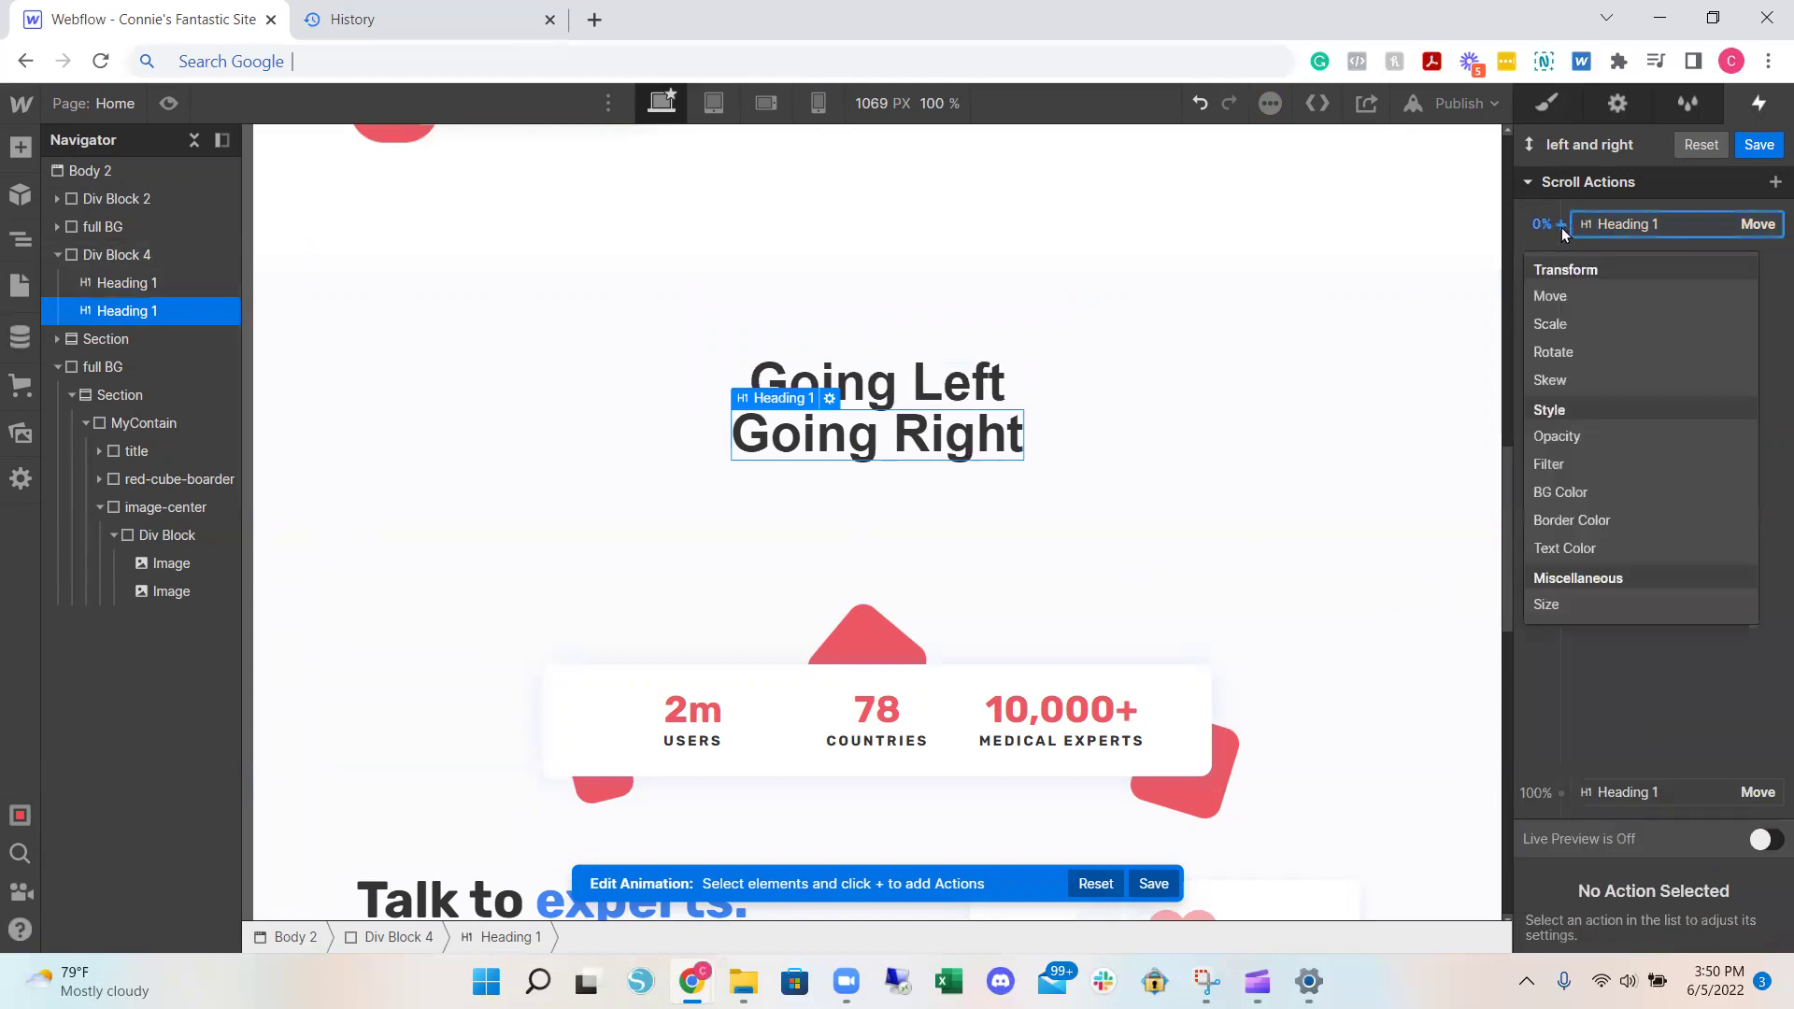
pyautogui.click(1560, 294)
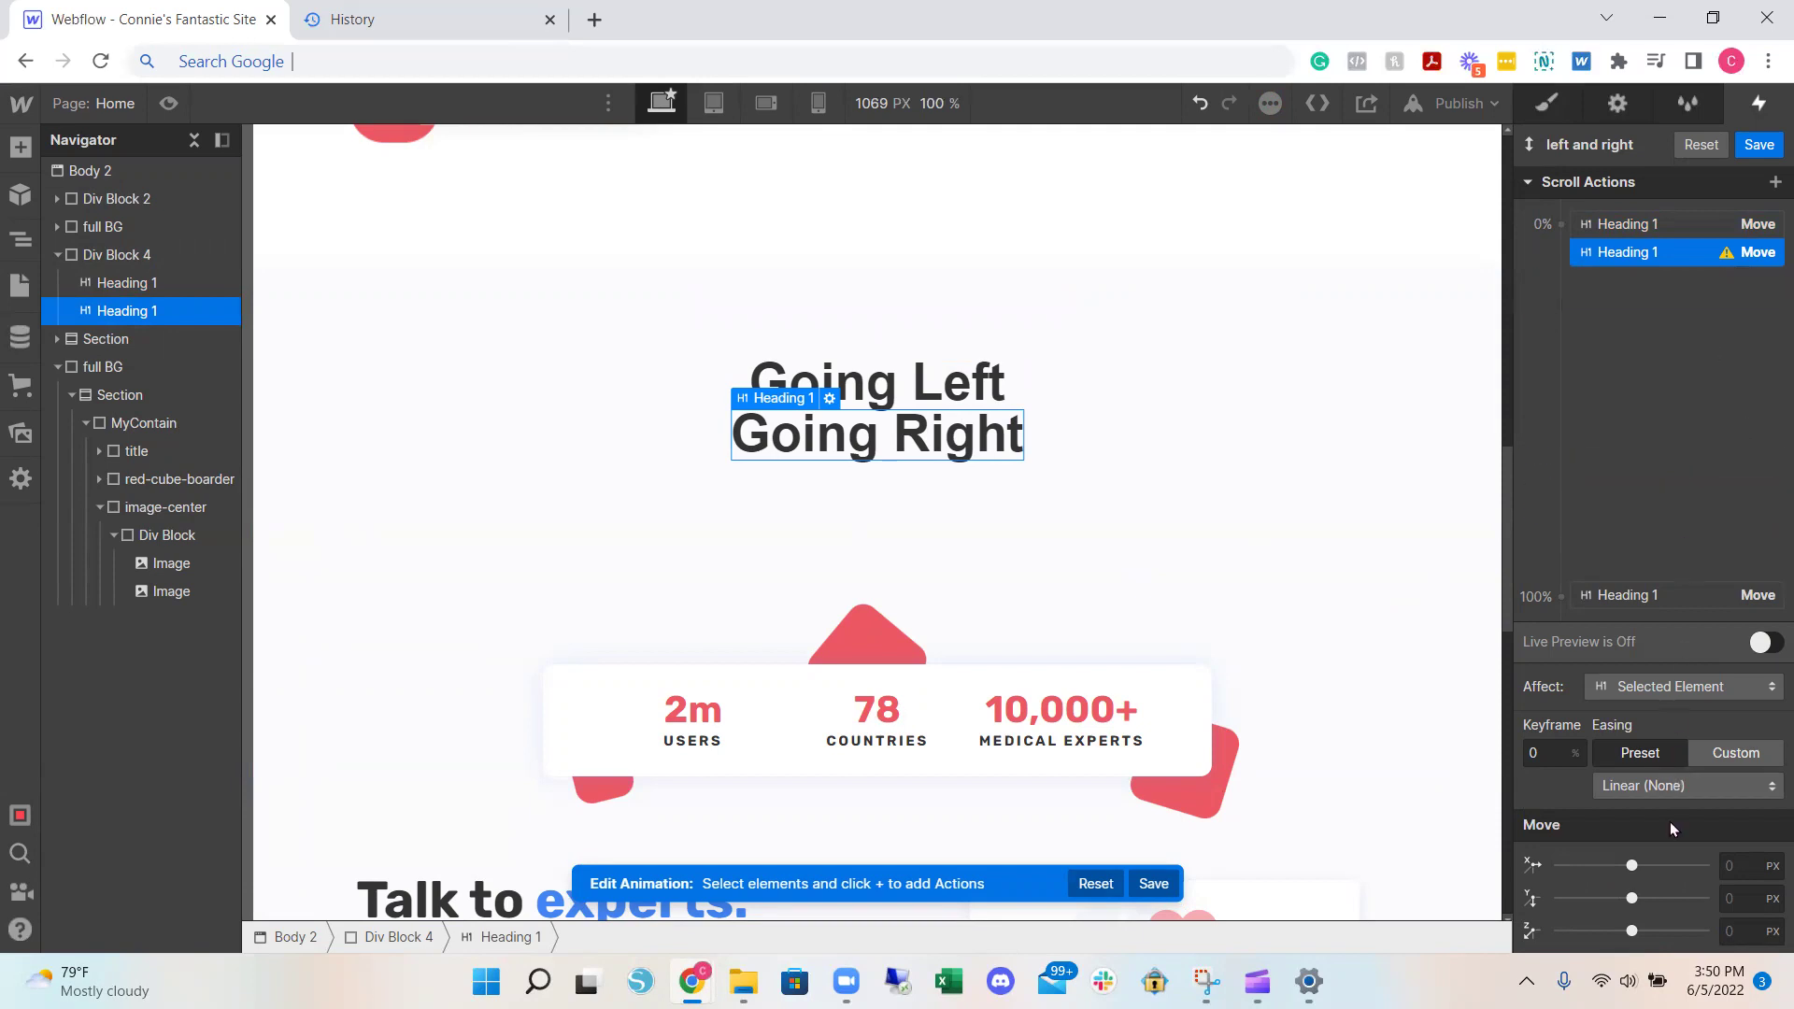
pyautogui.click(1732, 863)
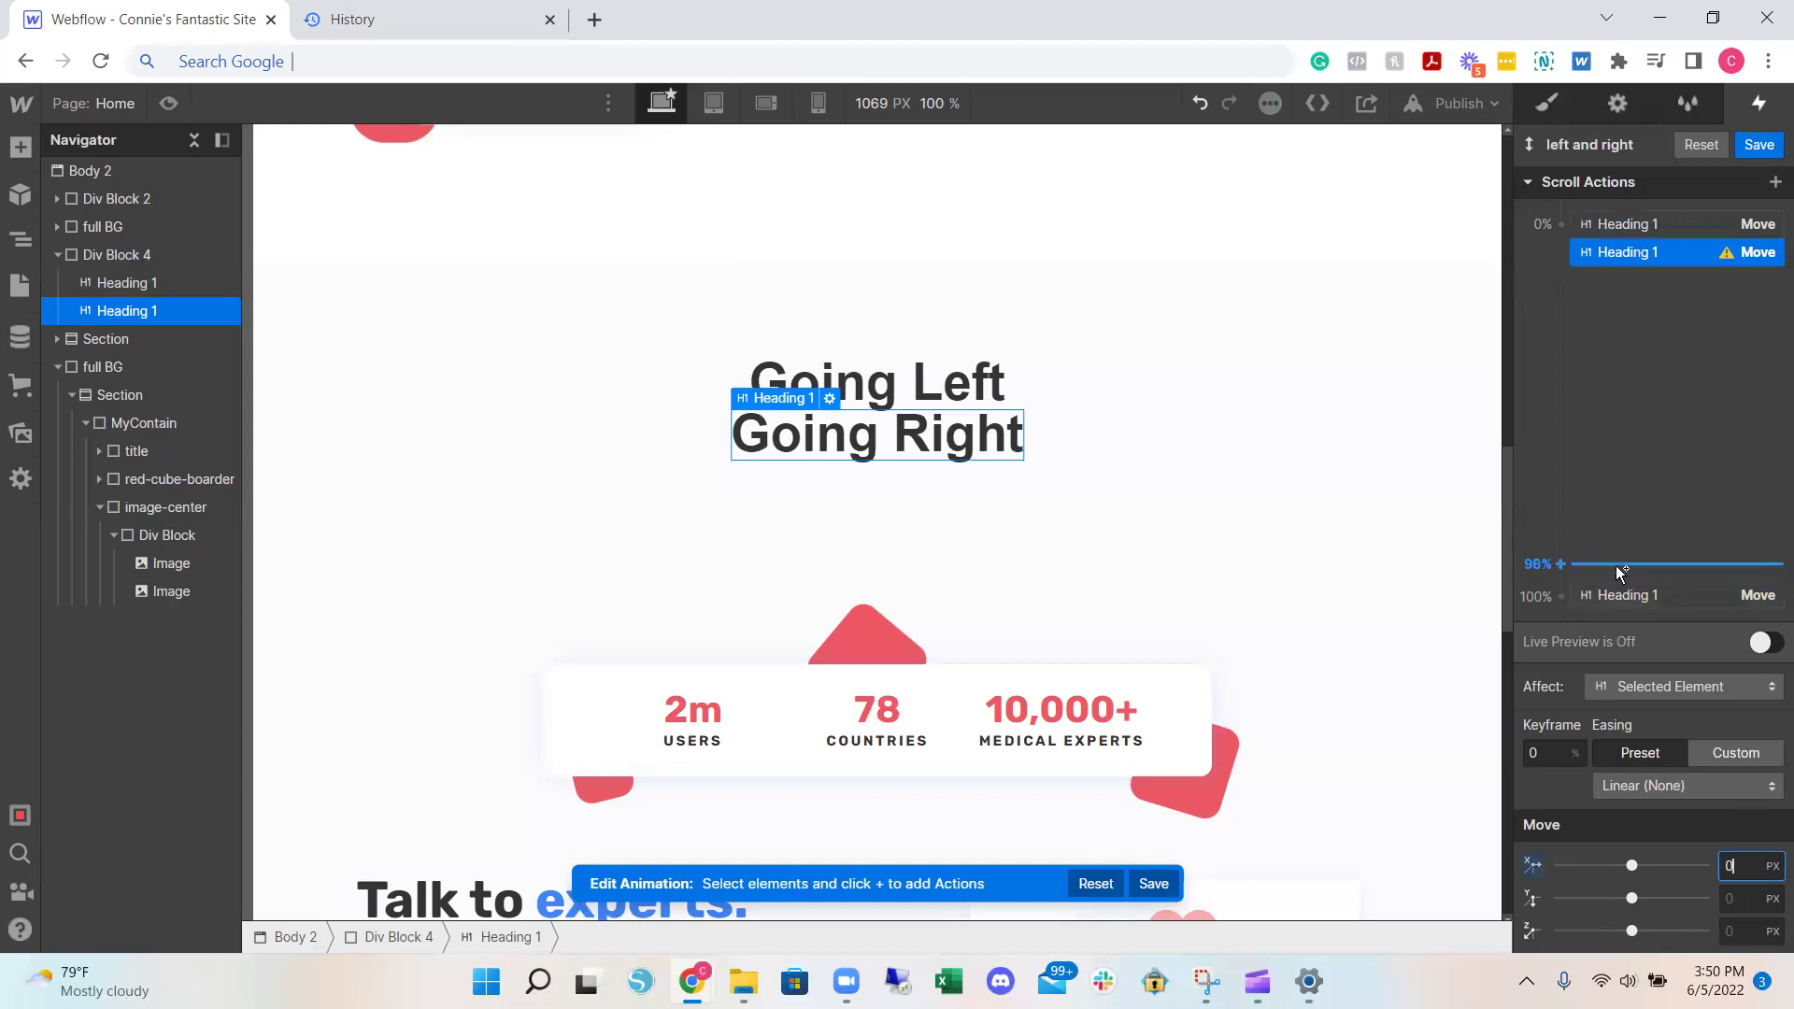
# - Duplicate the Move keyframe to 100% and shift 'Going Right' 492 px right
pyautogui.rightClick(1680, 255)
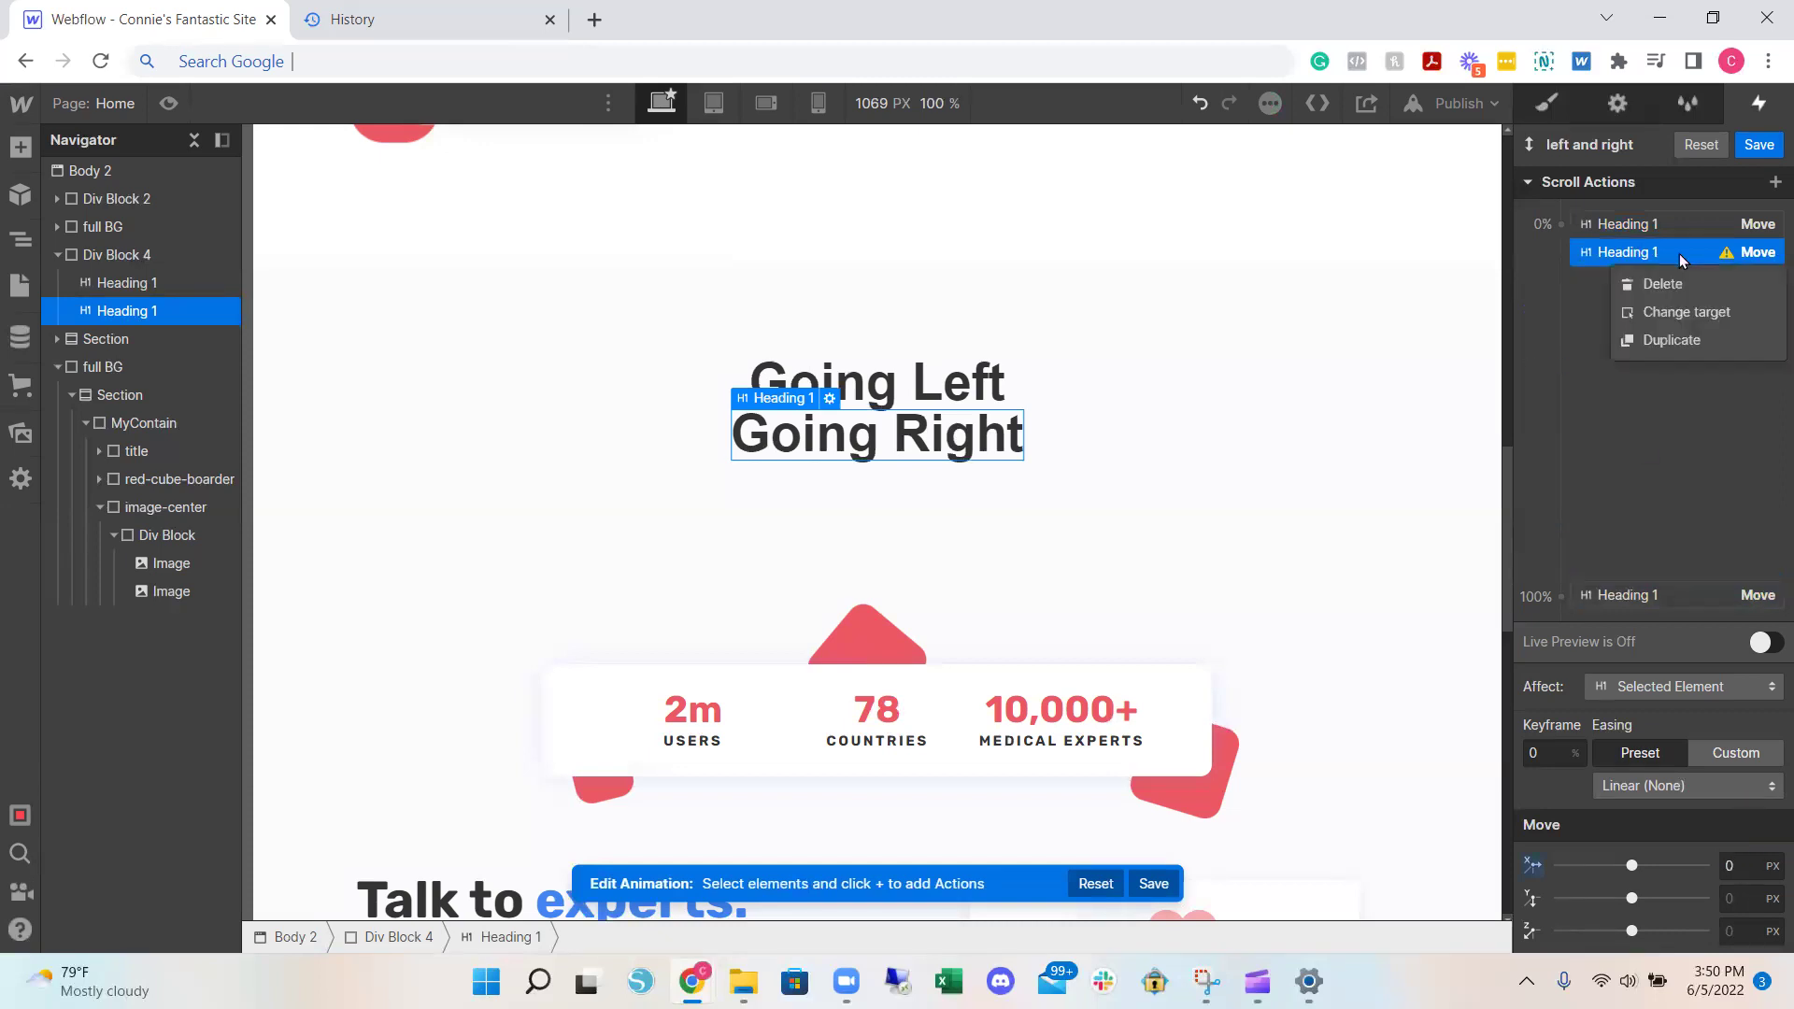
pyautogui.click(1695, 341)
pyautogui.moveTo(1681, 306); pyautogui.dragTo(1682, 599)
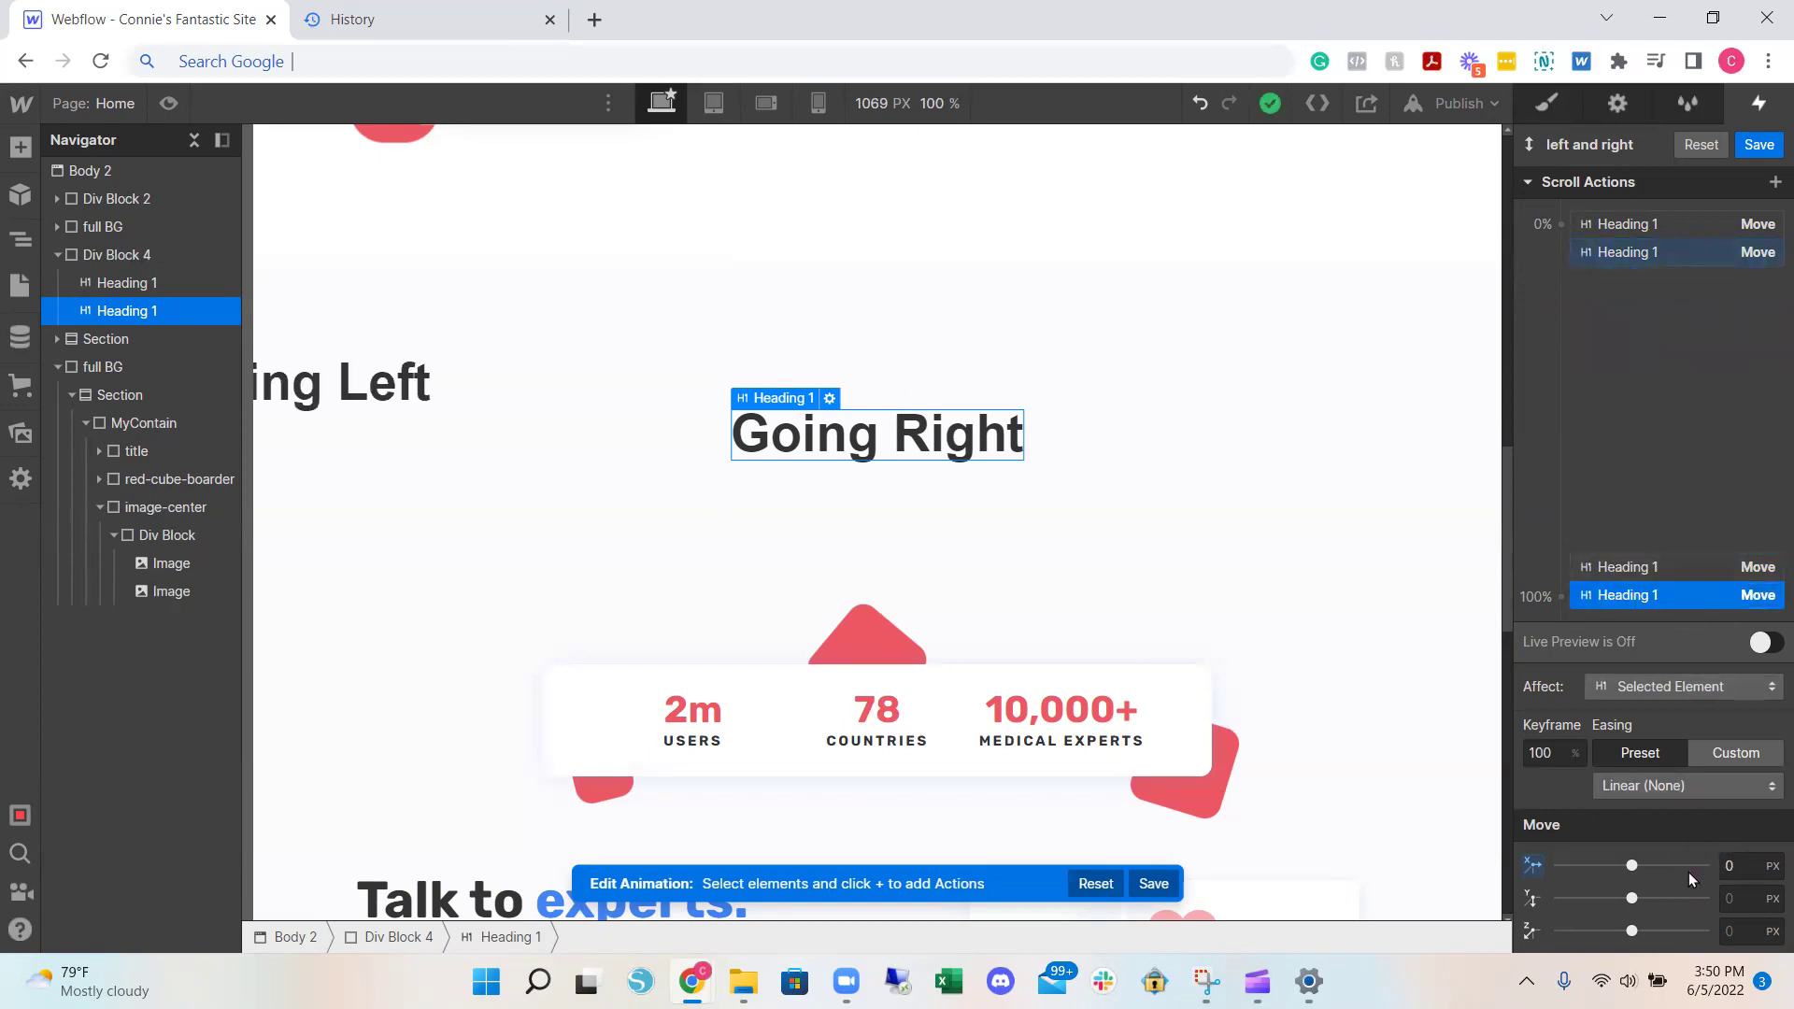
pyautogui.moveTo(1632, 865); pyautogui.dragTo(1704, 866)
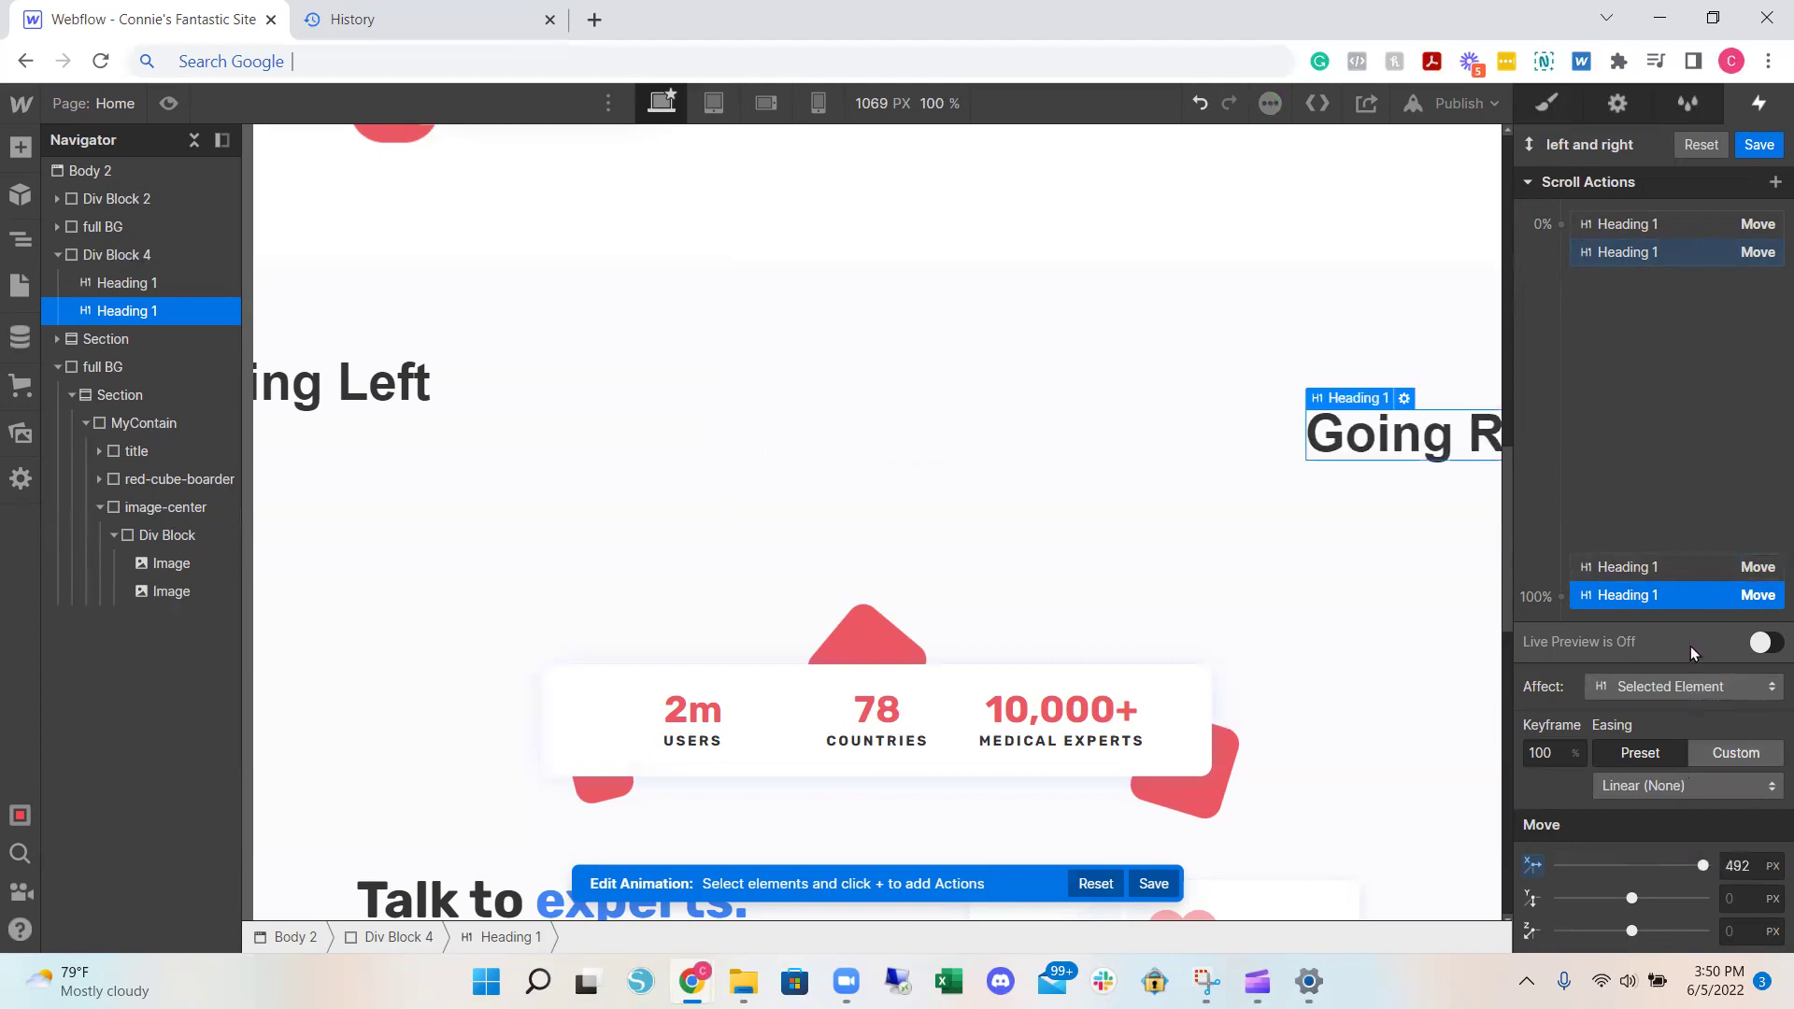
pyautogui.click(1763, 644)
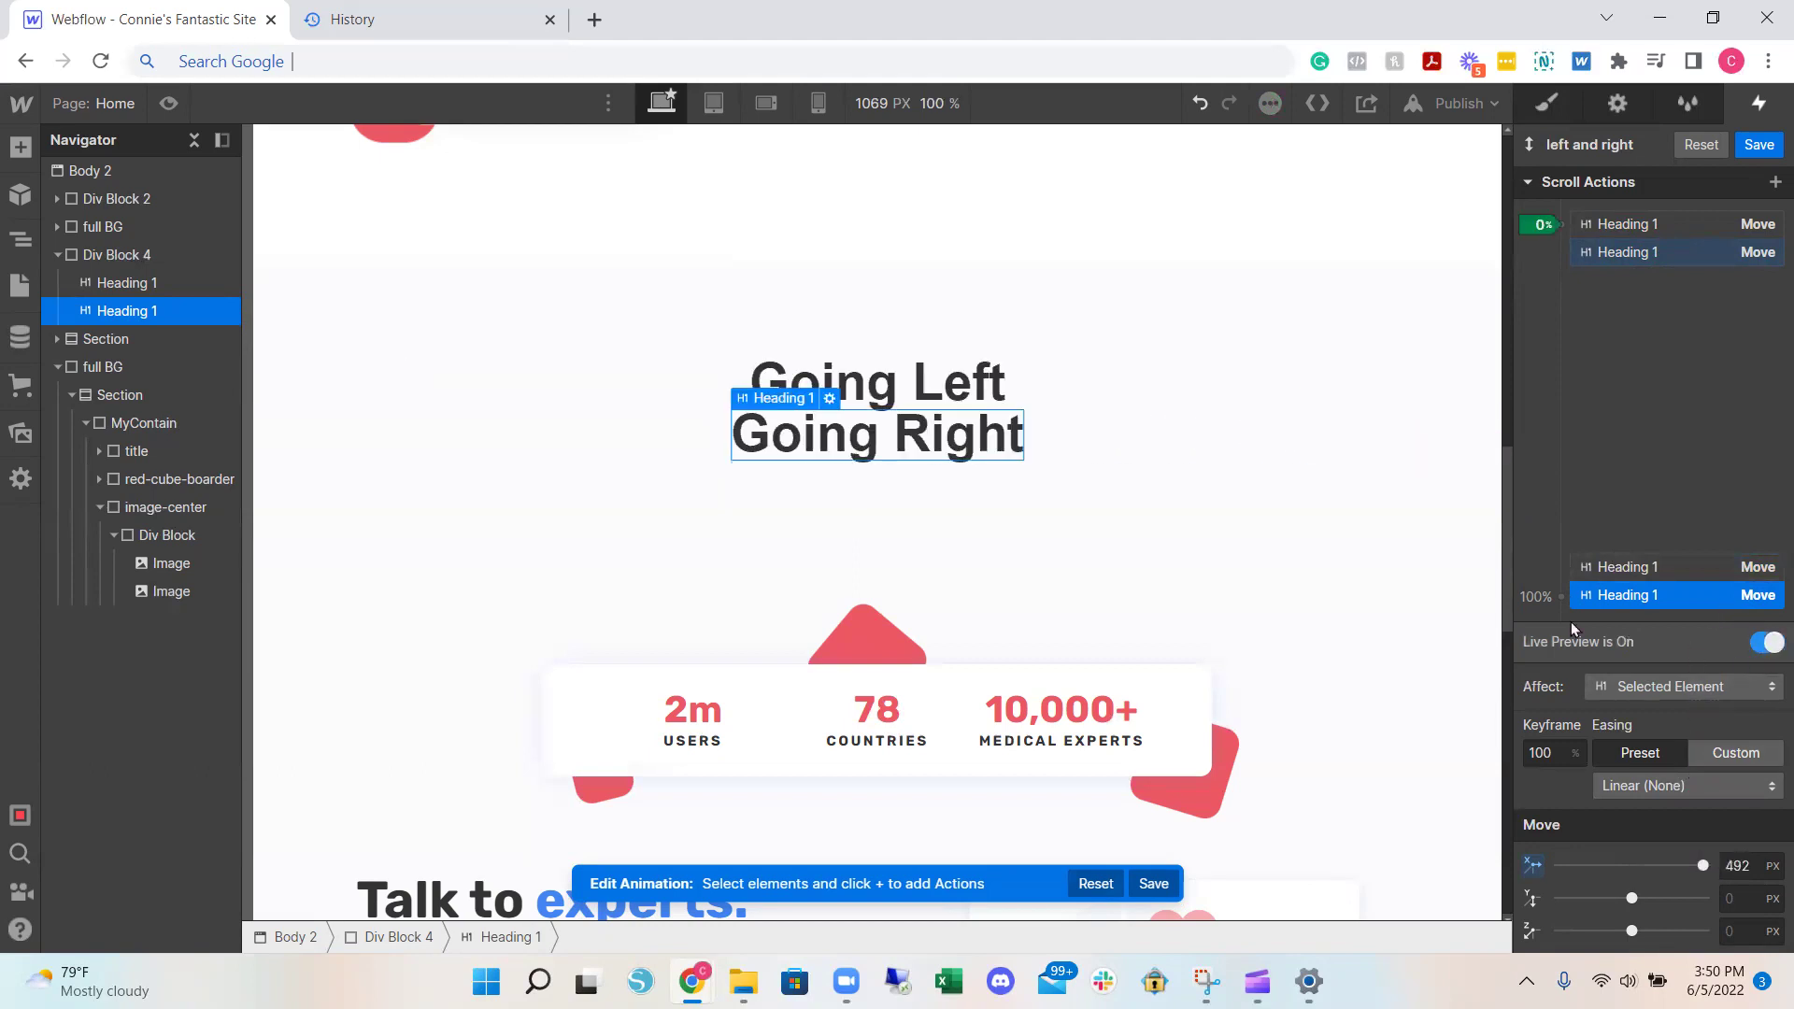
pyautogui.moveTo(1506, 560)
pyautogui.mouseDown()
pyautogui.moveTo(1505, 578)
pyautogui.moveTo(1498, 455)
pyautogui.moveTo(1495, 571)
pyautogui.mouseUp()
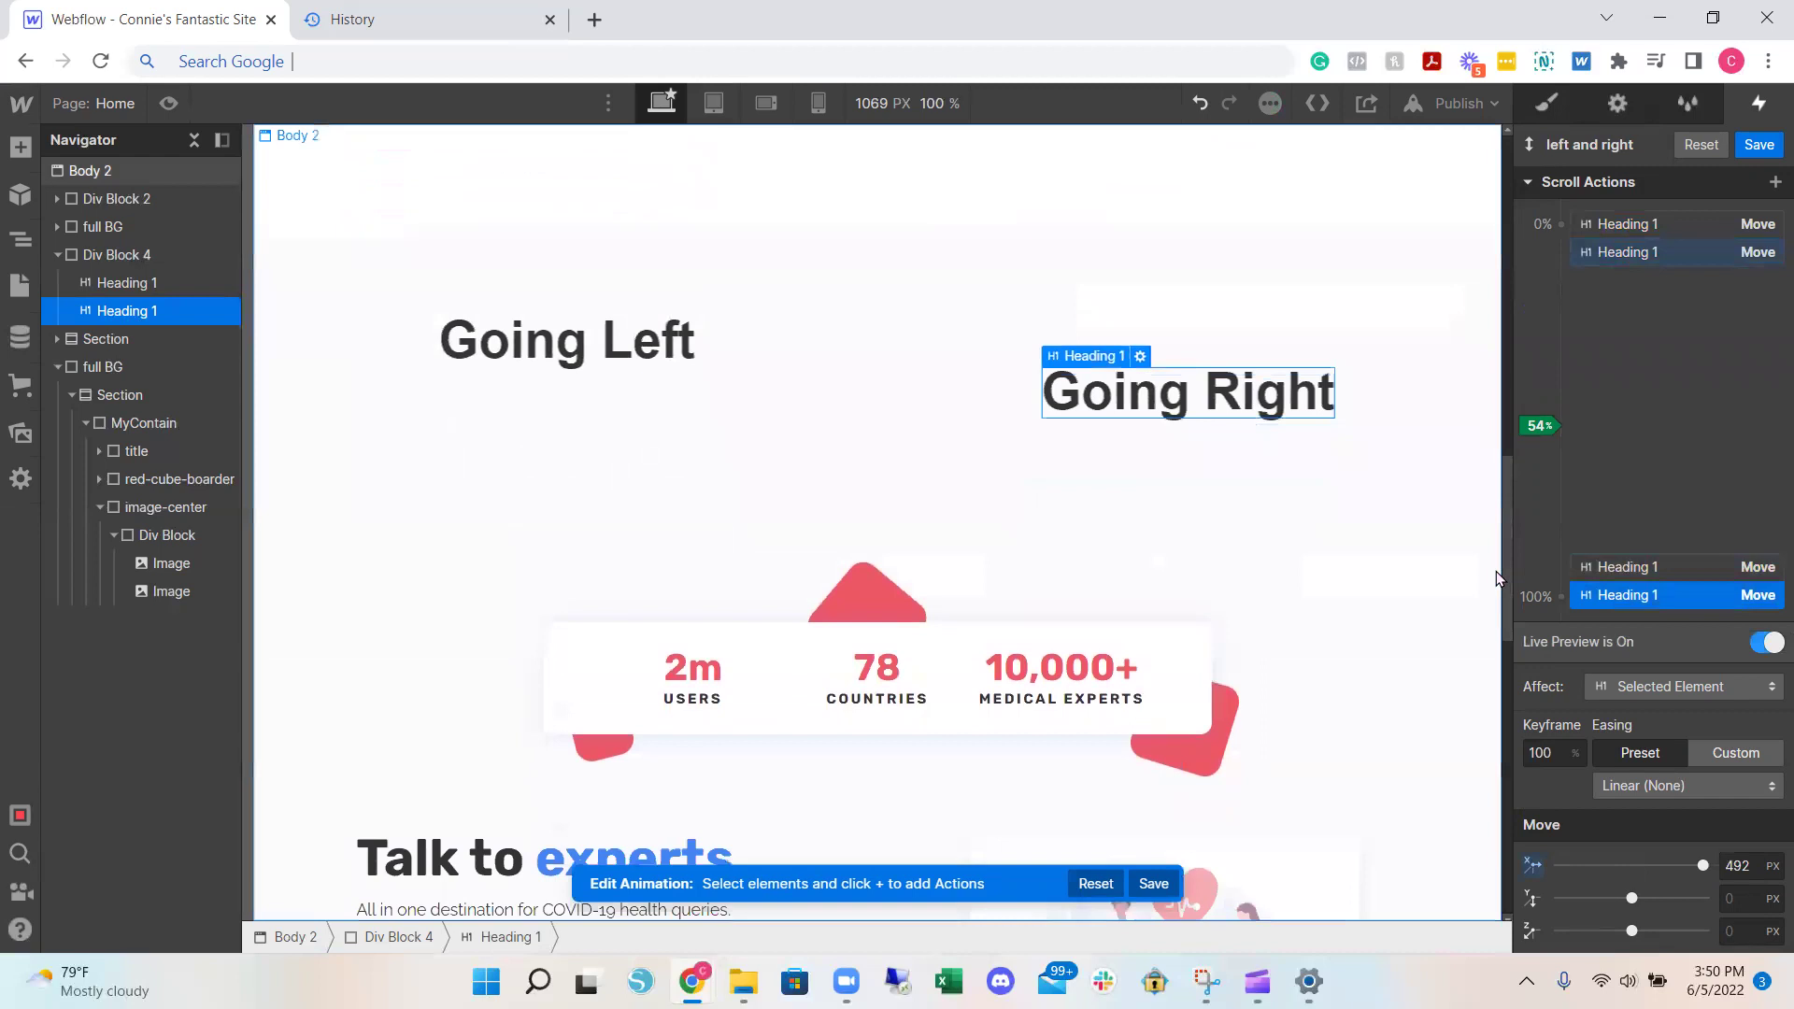